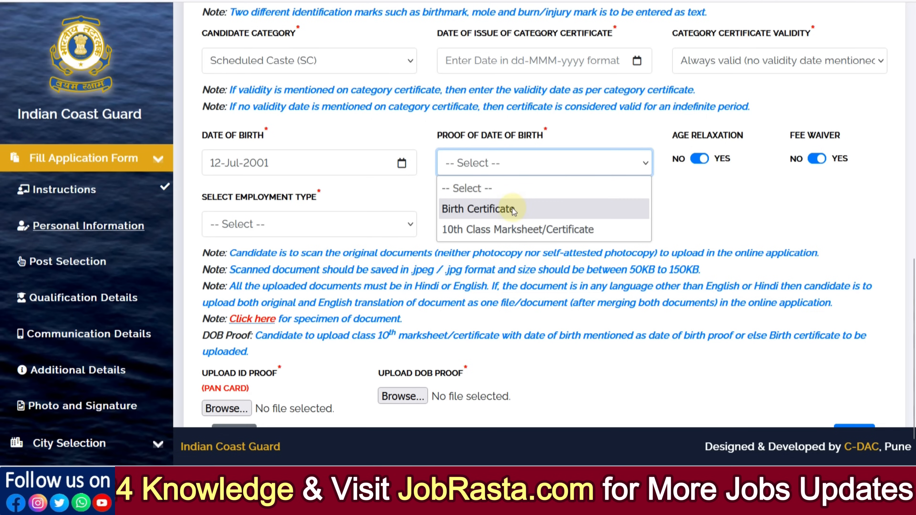
- Choose 10th Class Marksheet/Certificate as the proof of date of birth and Unemployed as the employment type
{"action": "left_click", "coordinate": [516, 230]}
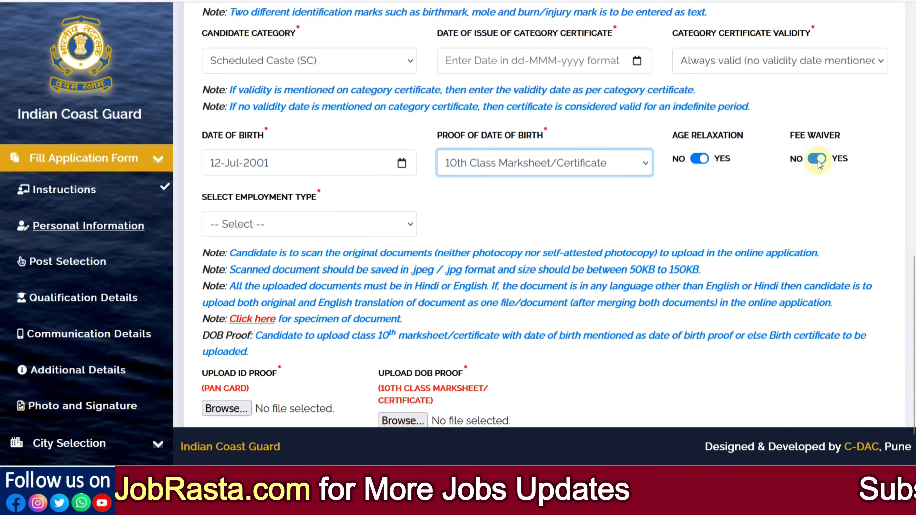
{"action": "left_click", "coordinate": [345, 67]}
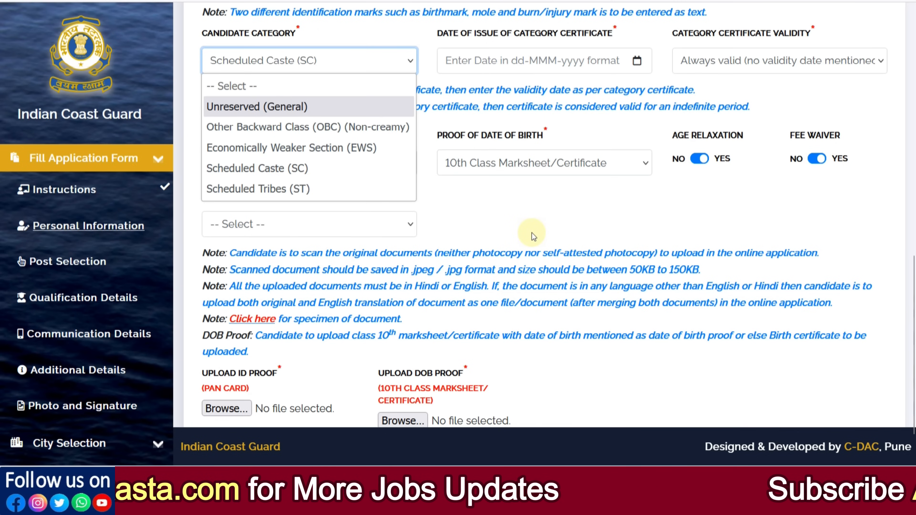
{"action": "left_click", "coordinate": [598, 234]}
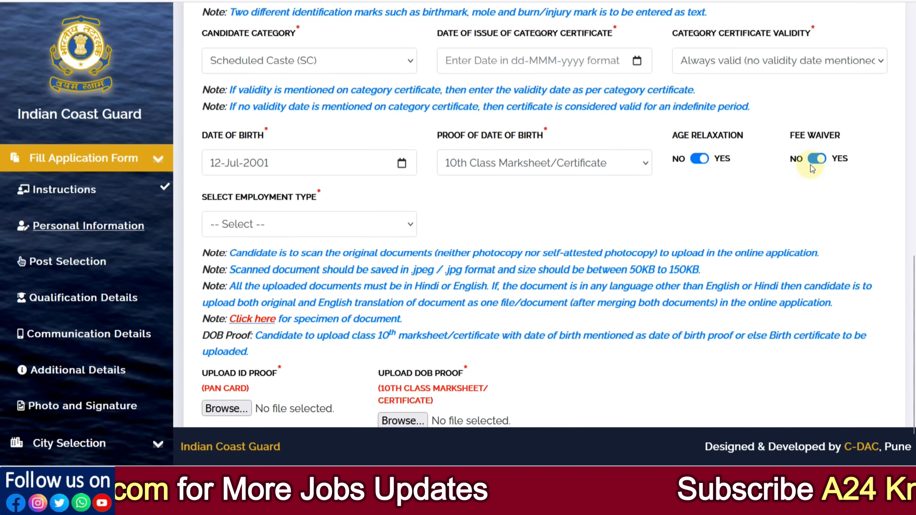
{"action": "scroll", "coordinate": [383, 239], "scroll_direction": "down", "scroll_amount": 2}
{"action": "left_click", "coordinate": [303, 172]}
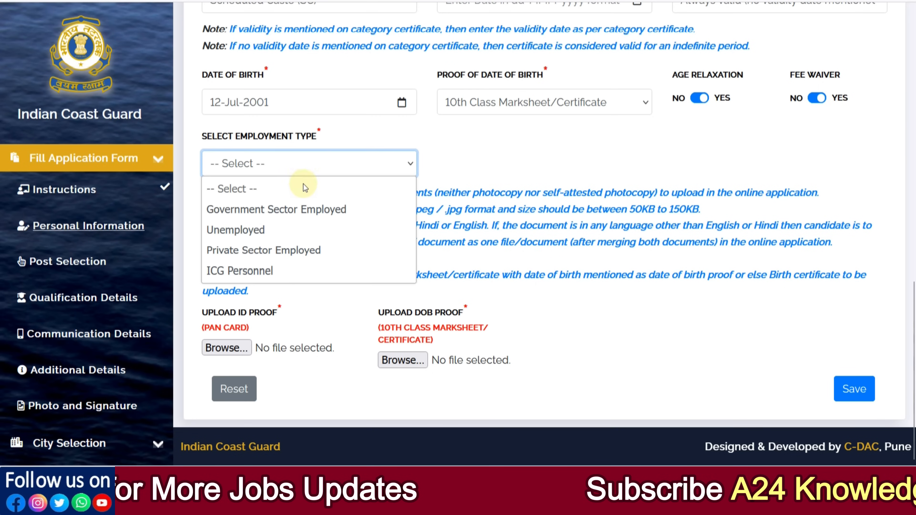
{"action": "left_click", "coordinate": [247, 230]}
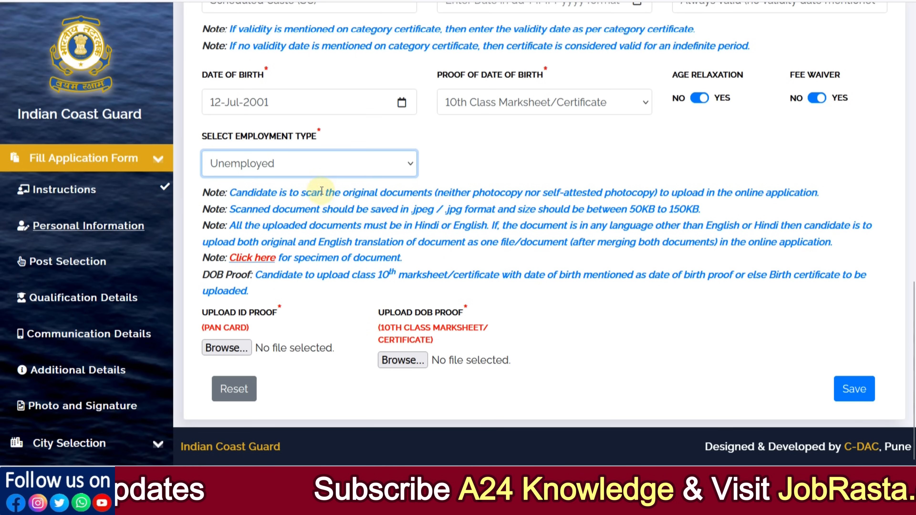
- Read the upload notes on scanning original documents, the accepted file format and the permitted file size
{"action": "left_click_drag", "start_coordinate": [304, 195], "coordinate": [386, 199]}
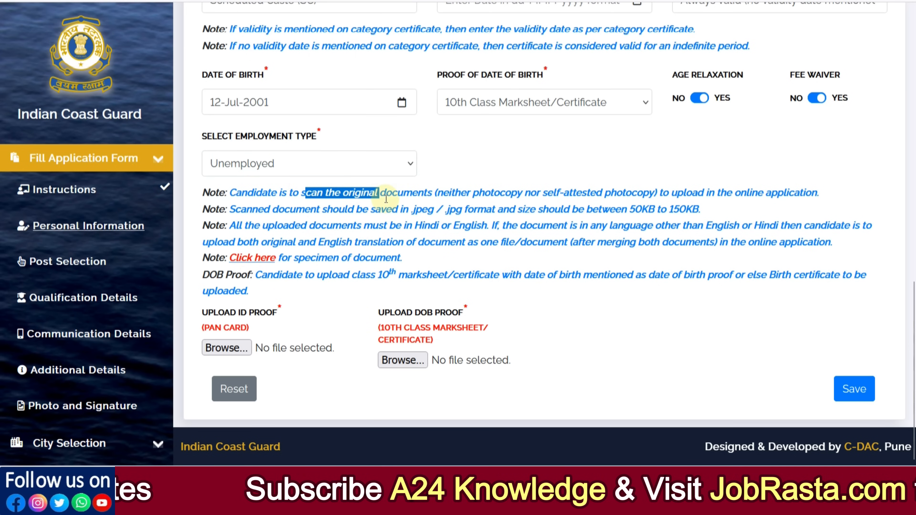
{"action": "left_click", "coordinate": [427, 202]}
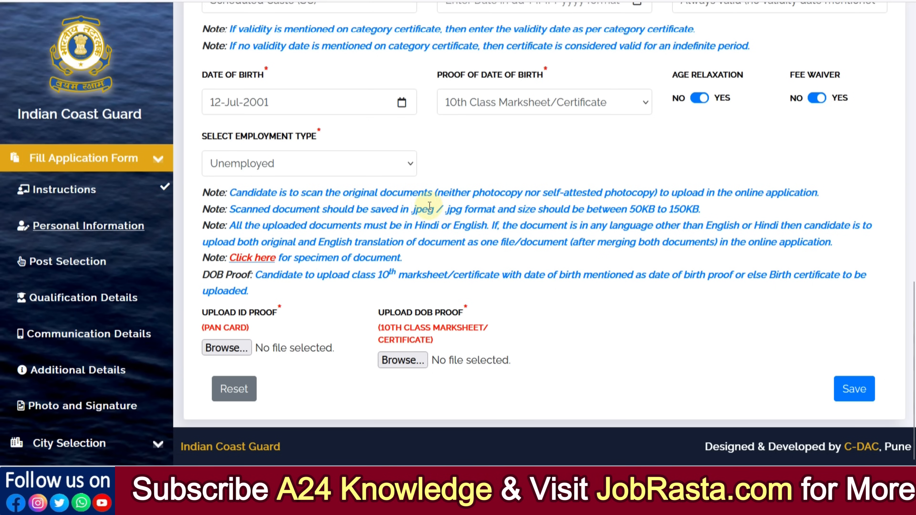
{"action": "left_click_drag", "start_coordinate": [567, 193], "coordinate": [628, 194]}
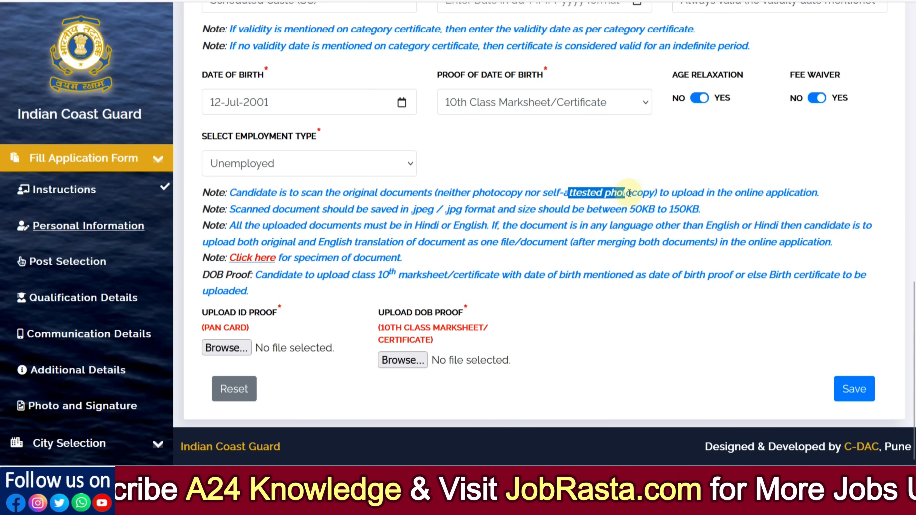
{"action": "left_click", "coordinate": [638, 196]}
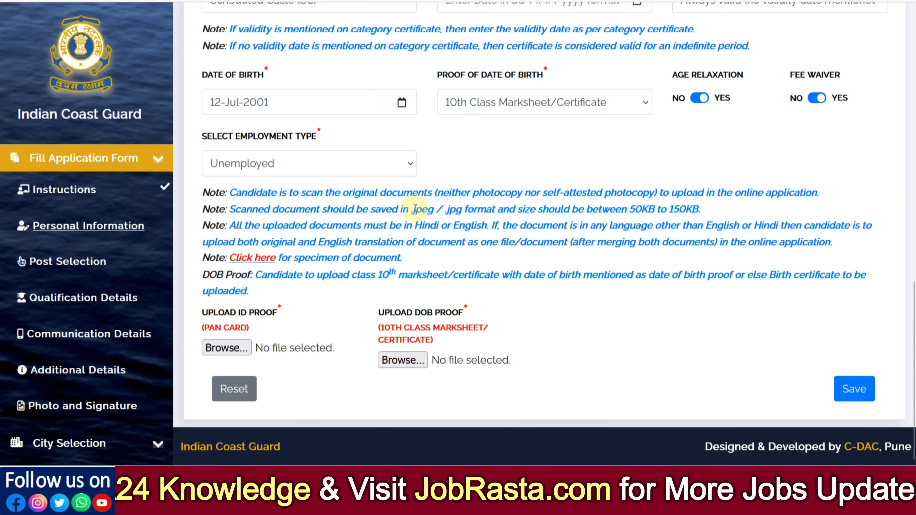
{"action": "left_click_drag", "start_coordinate": [416, 212], "coordinate": [501, 211]}
{"action": "left_click", "coordinate": [526, 211]}
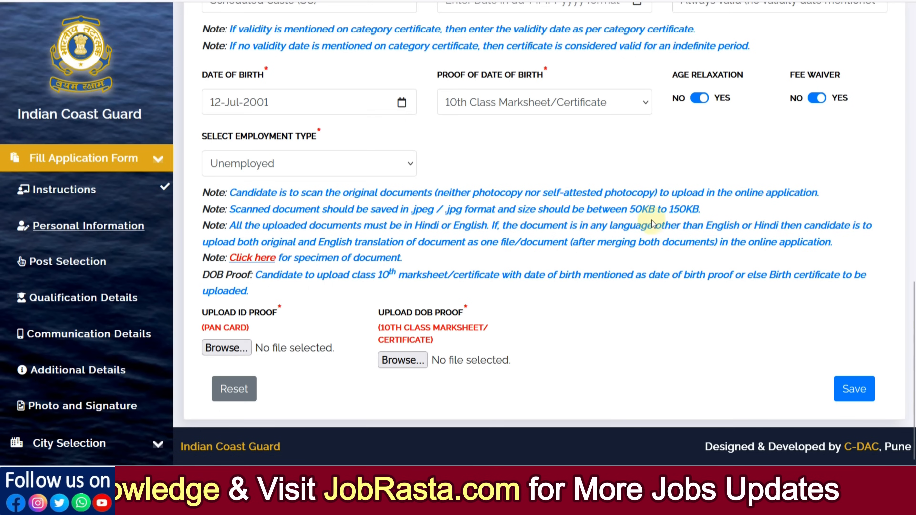
{"action": "left_click_drag", "start_coordinate": [629, 210], "coordinate": [682, 212]}
{"action": "left_click", "coordinate": [690, 215]}
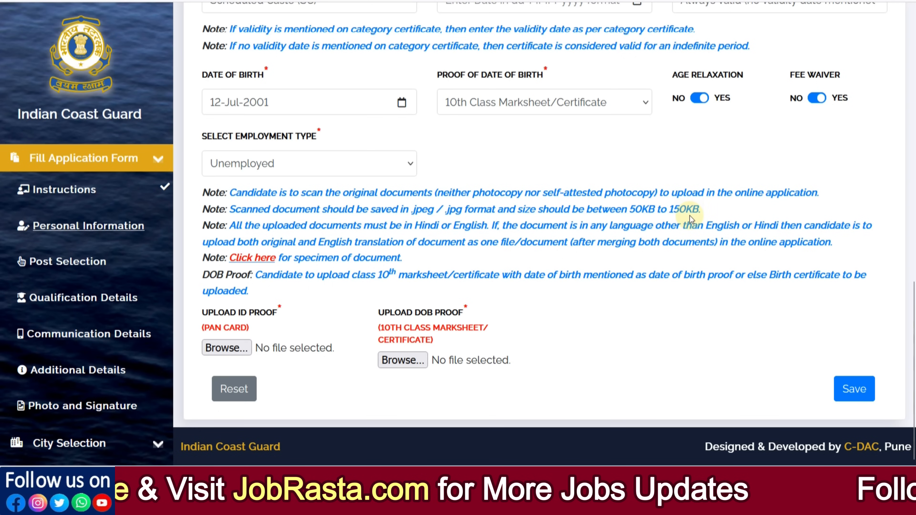
- Review the specimen of acceptable and non-acceptable documents, and check which document the ID proof upload requires
{"action": "left_click", "coordinate": [252, 266]}
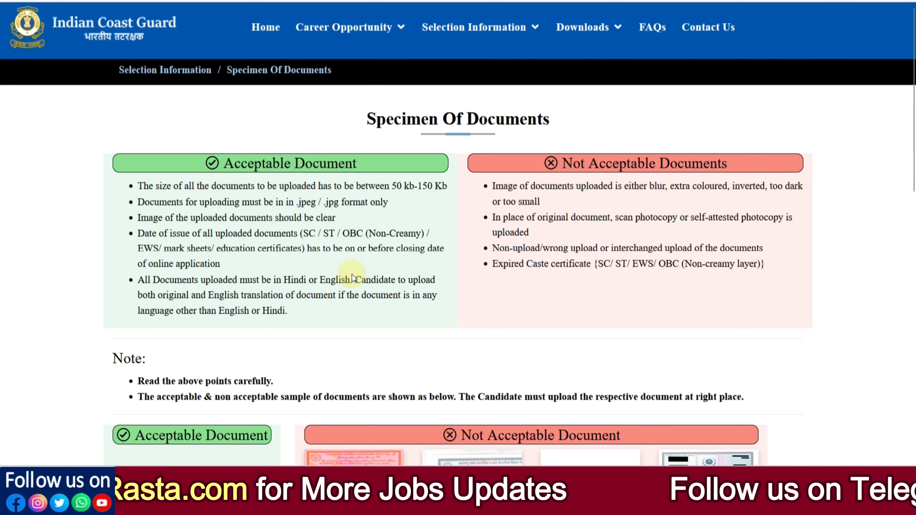
{"action": "scroll", "coordinate": [352, 273], "scroll_direction": "down", "scroll_amount": 7}
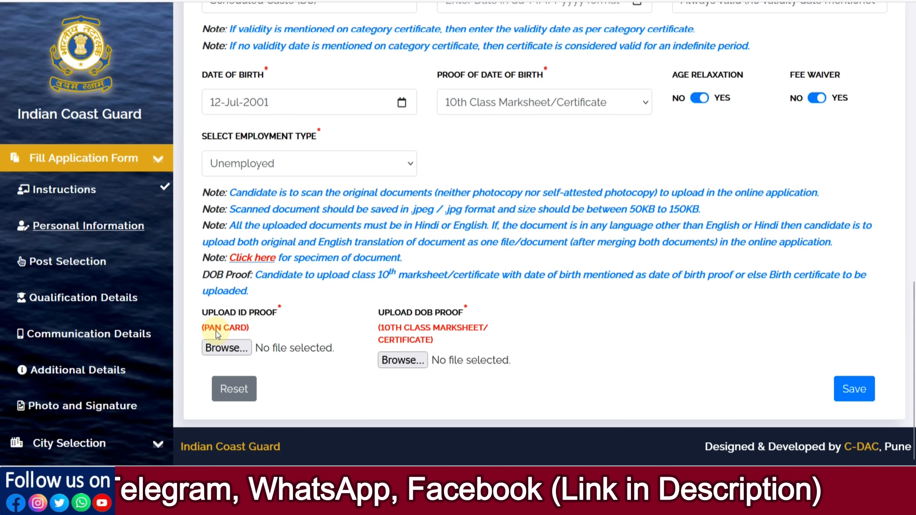
{"action": "left_click_drag", "start_coordinate": [216, 332], "coordinate": [240, 333]}
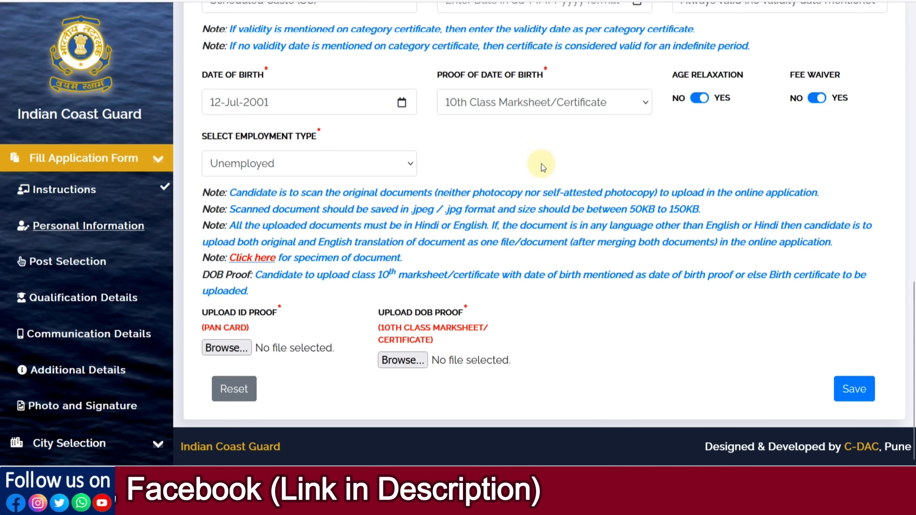
{"action": "left_click", "coordinate": [529, 111]}
{"action": "left_click", "coordinate": [666, 157]}
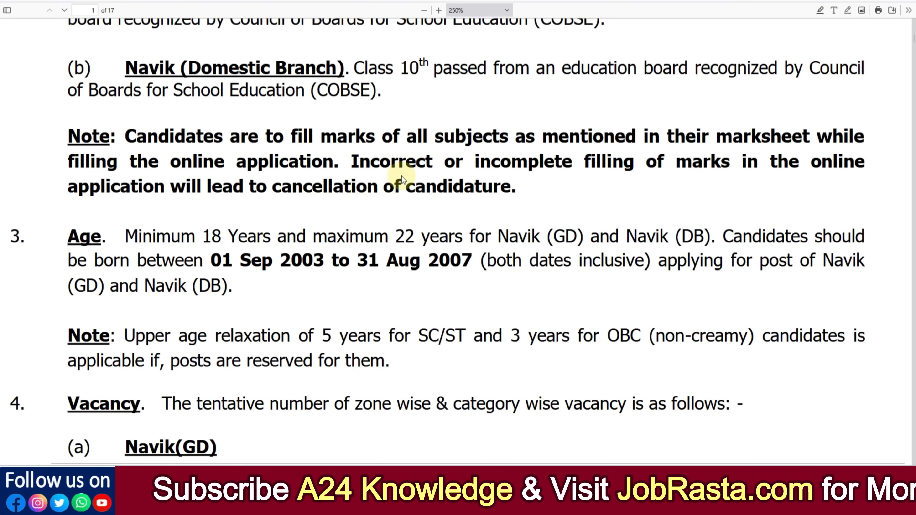
- Select the NAVIK (GD) post and save the post selection
{"action": "scroll", "coordinate": [397, 184], "scroll_direction": "up", "scroll_amount": 5}
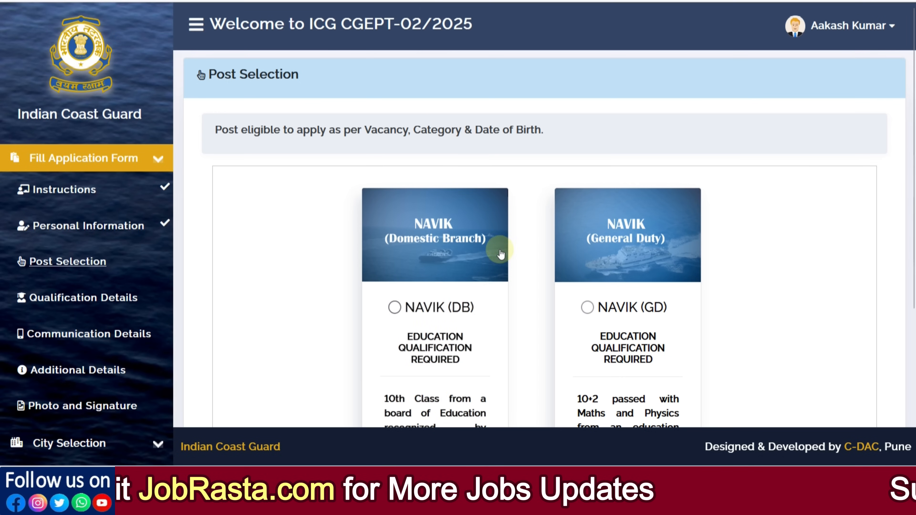
{"action": "scroll", "coordinate": [505, 268], "scroll_direction": "down", "scroll_amount": 2}
{"action": "scroll", "coordinate": [506, 275], "scroll_direction": "down", "scroll_amount": 3}
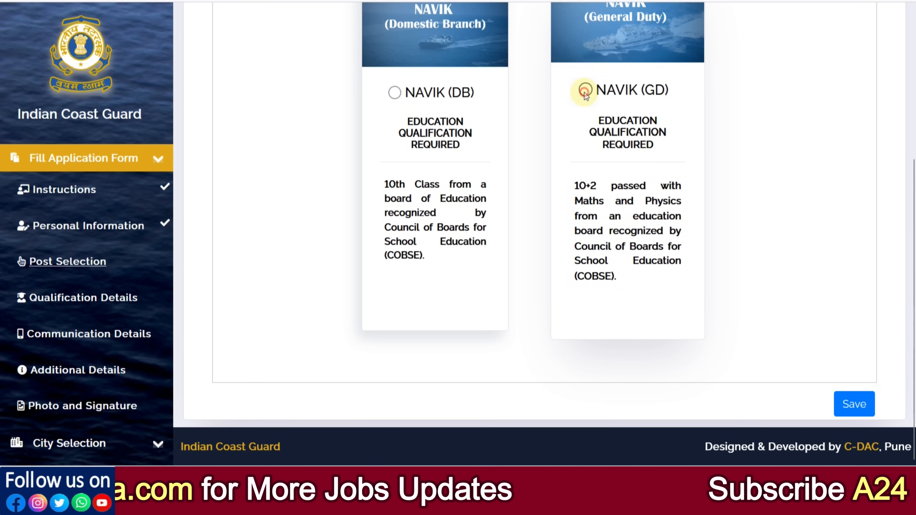
{"action": "left_click", "coordinate": [584, 90]}
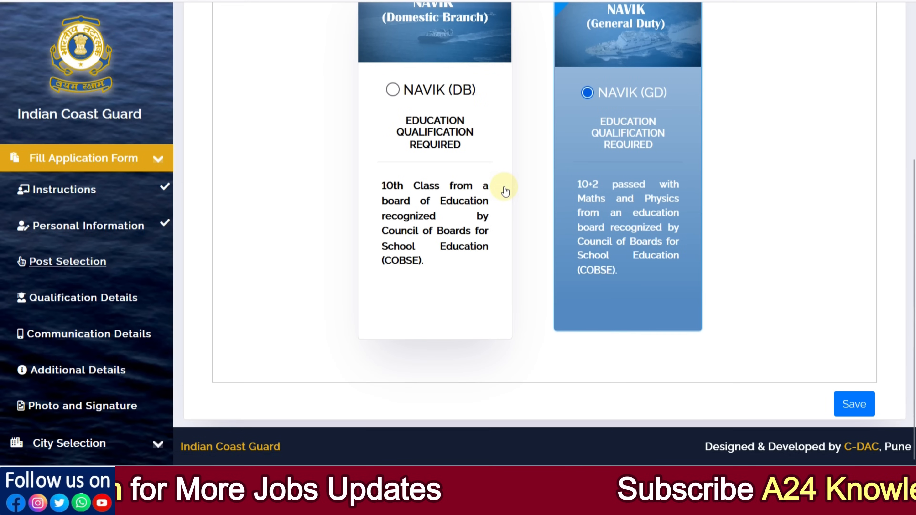
{"action": "left_click", "coordinate": [861, 410]}
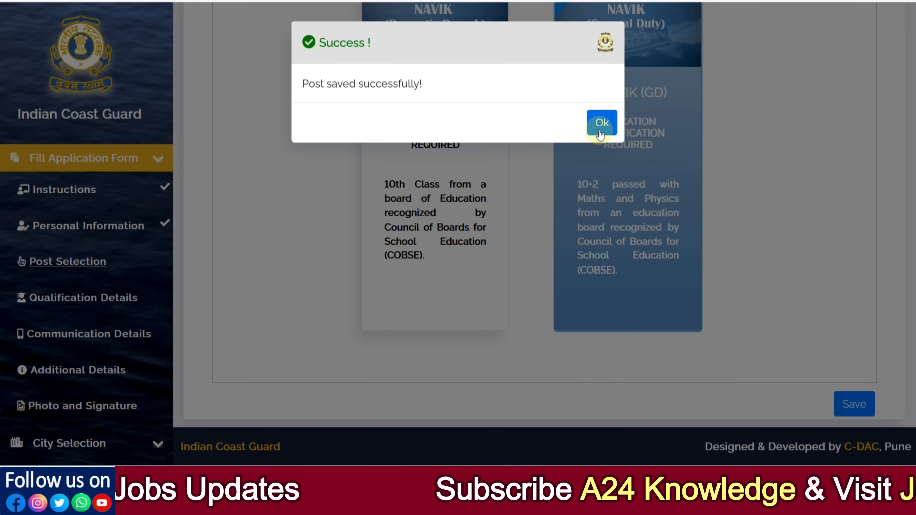
{"action": "left_click", "coordinate": [600, 123]}
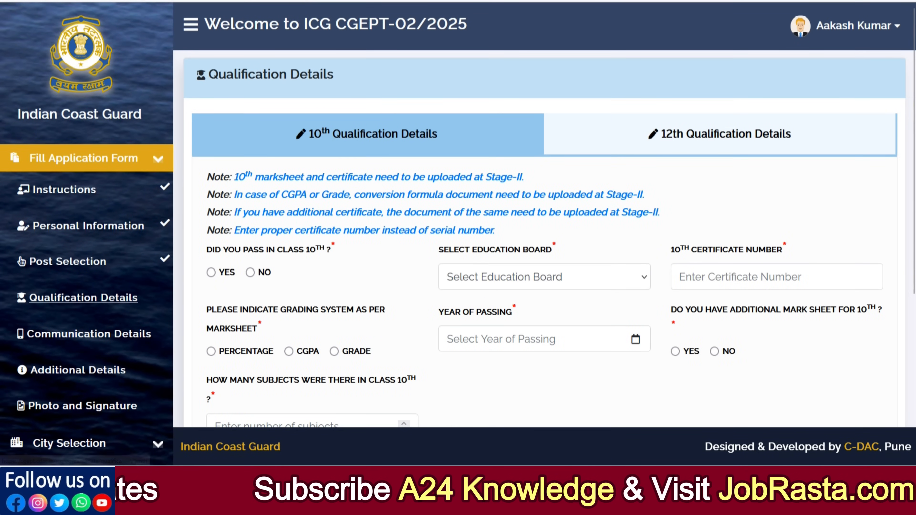
- Check the educational qualification section for the Navik posts in the recruitment notification PDF
{"action": "left_click", "coordinate": [414, 0]}
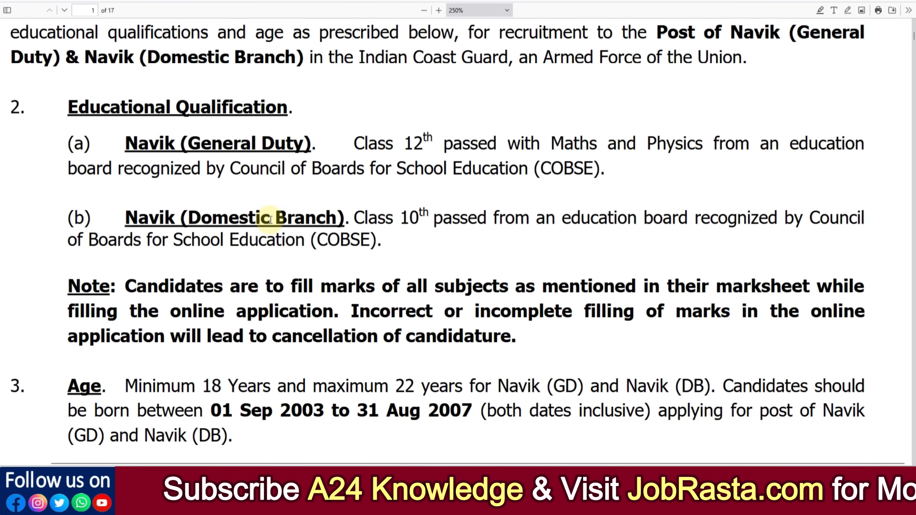
{"action": "left_click", "coordinate": [426, 1]}
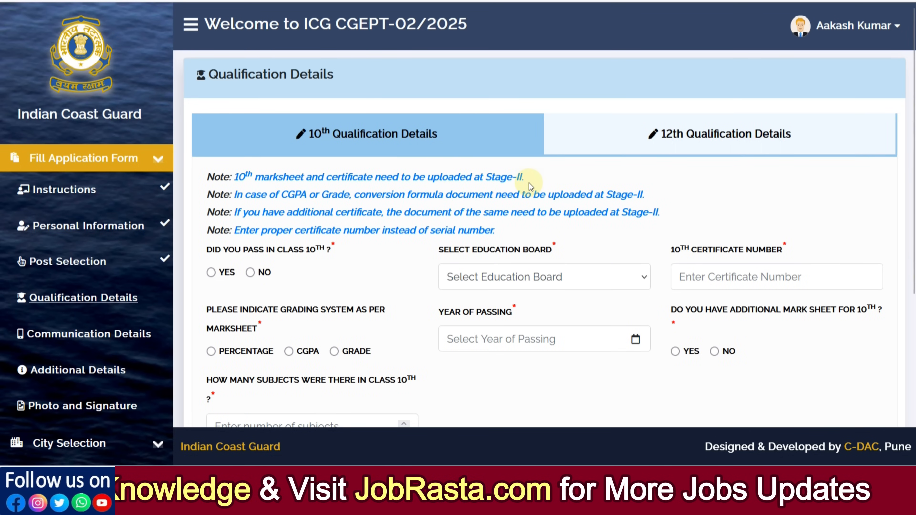
- Mark class 10th as passed and choose Board of Secondary Education Rajasthan as the education board
{"action": "scroll", "coordinate": [528, 182], "scroll_direction": "down", "scroll_amount": 2}
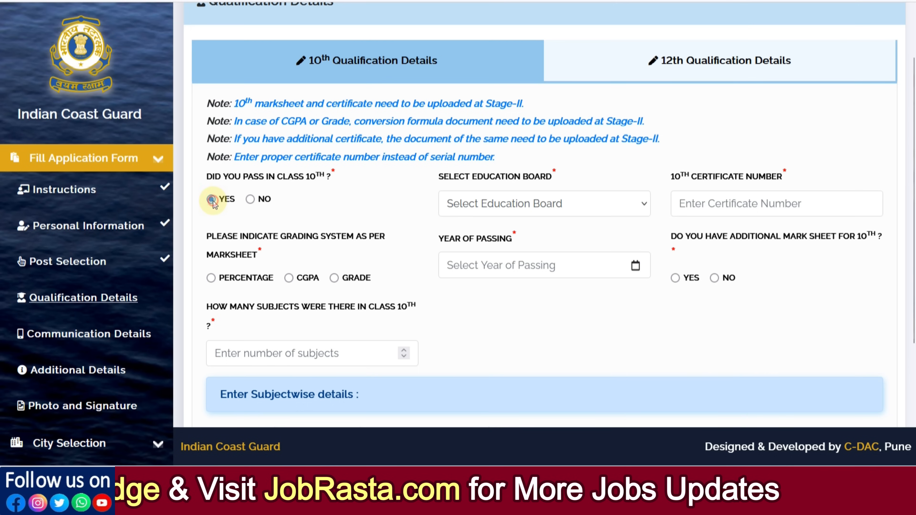
{"action": "left_click", "coordinate": [470, 214]}
{"action": "scroll", "coordinate": [529, 304], "scroll_direction": "down", "scroll_amount": 5}
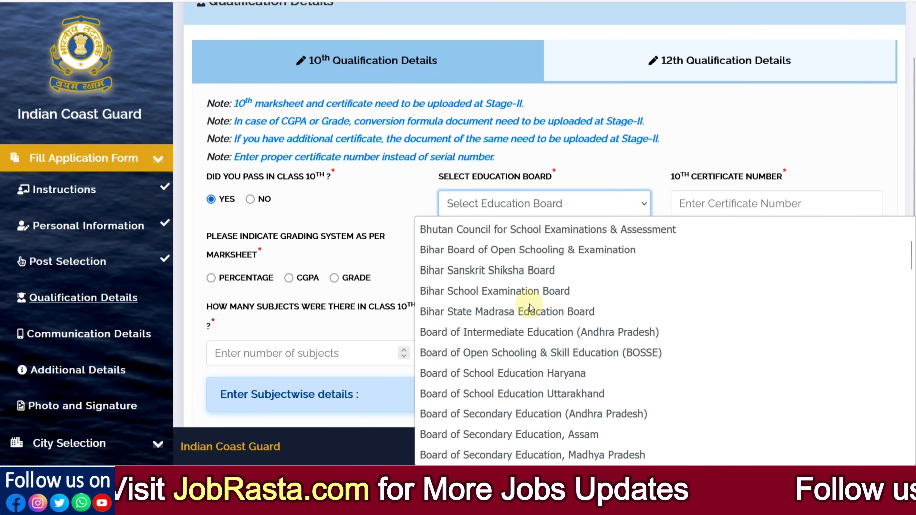
{"action": "left_click", "coordinate": [536, 393]}
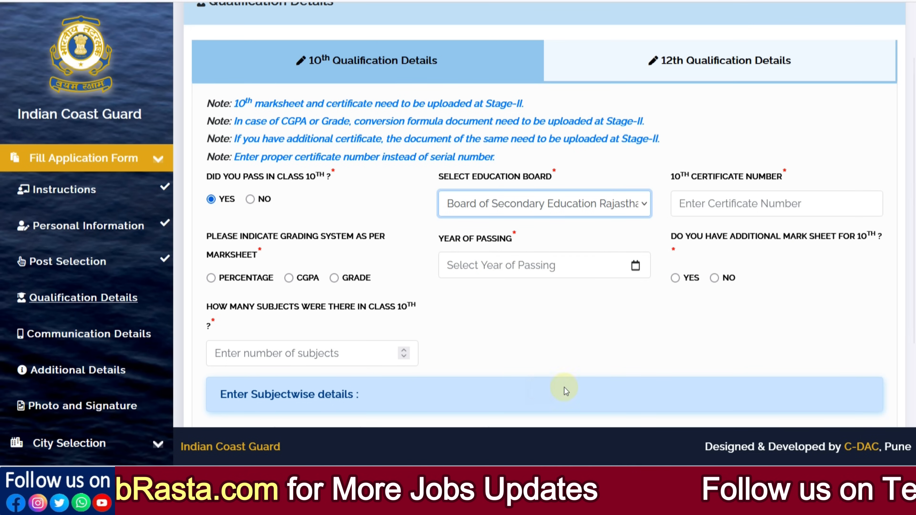
- Enter the candidate's 10th certificate number in the 10th qualification details
{"action": "left_click", "coordinate": [720, 211]}
{"action": "type", "text": "5654"}
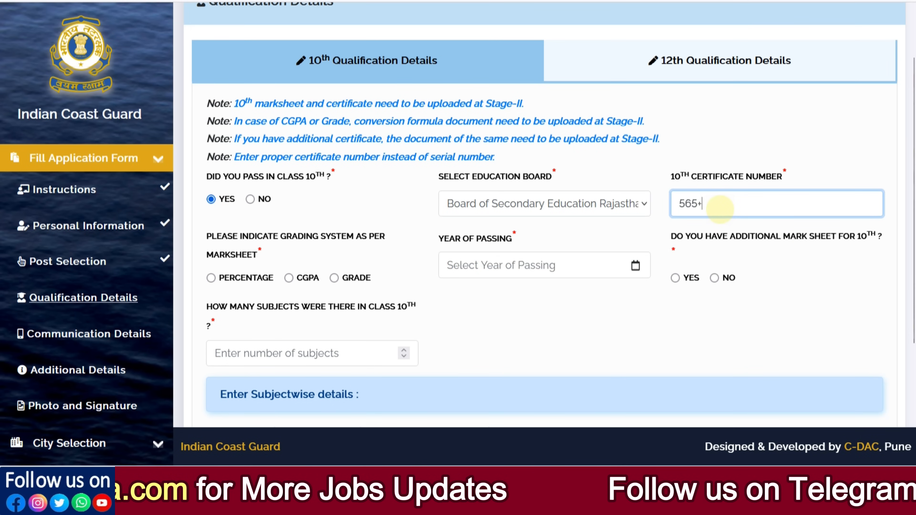
{"action": "key", "text": "BackSpace"}
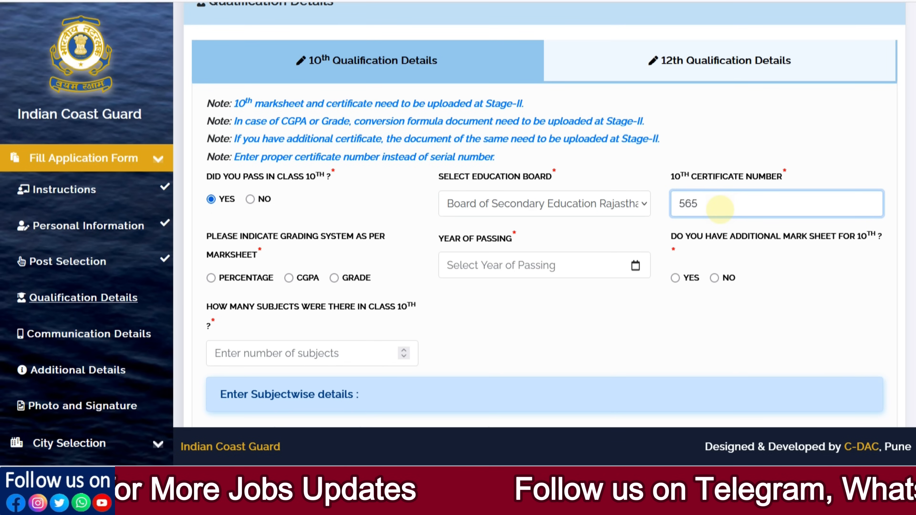
- Try the CGPA and Grade options of the 10th grading system to compare their subject table columns
{"action": "scroll", "coordinate": [522, 241], "scroll_direction": "down", "scroll_amount": 2}
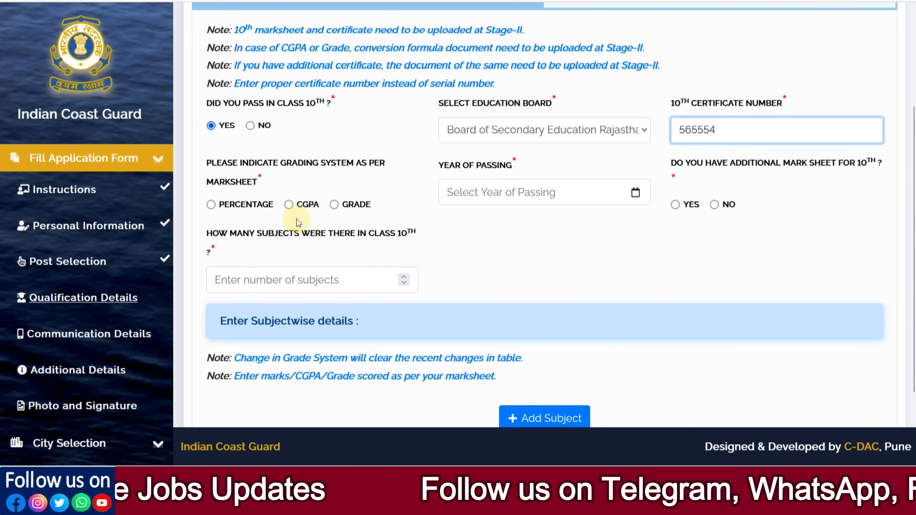
{"action": "left_click", "coordinate": [289, 205]}
{"action": "scroll", "coordinate": [289, 206], "scroll_direction": "down", "scroll_amount": 4}
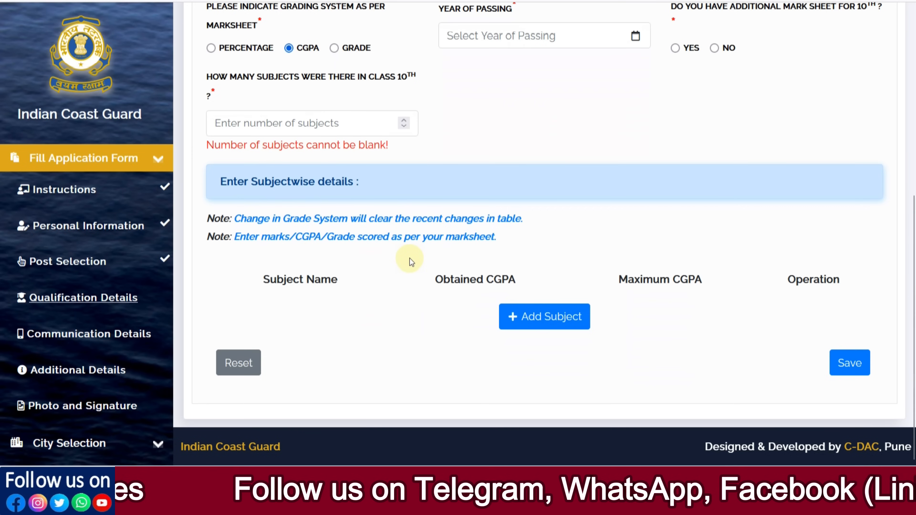
{"action": "left_click", "coordinate": [338, 47]}
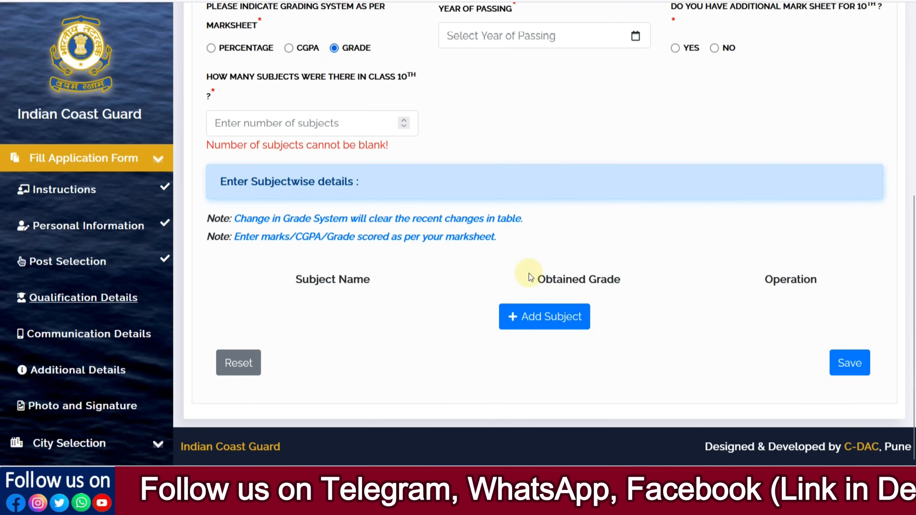
{"action": "left_click", "coordinate": [290, 47]}
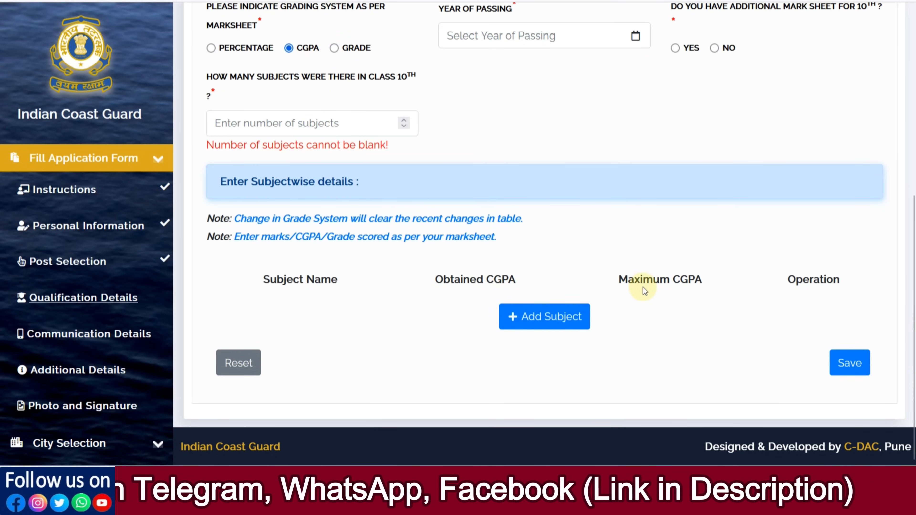
- Set the 10th grading system to Percentage and the year of passing to 2022, and answer No for an additional mark sheet
{"action": "left_click", "coordinate": [211, 48]}
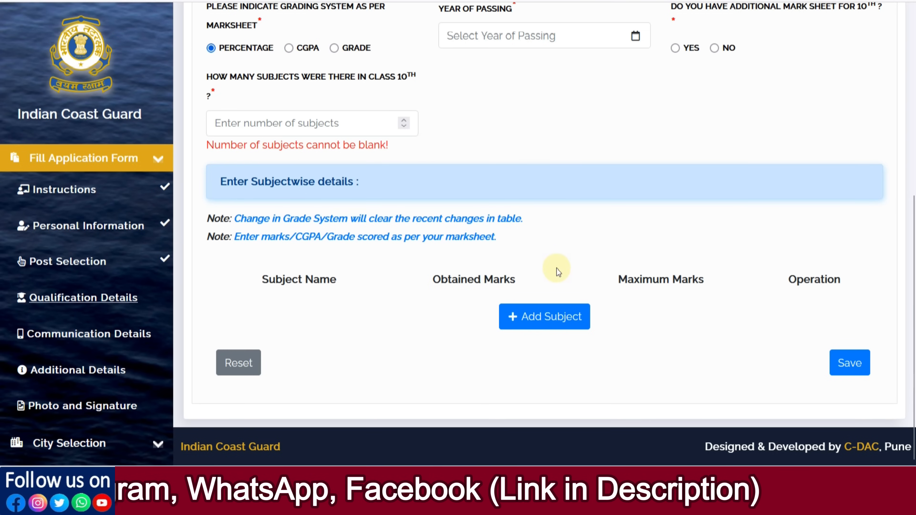
{"action": "scroll", "coordinate": [599, 250], "scroll_direction": "up", "scroll_amount": 2}
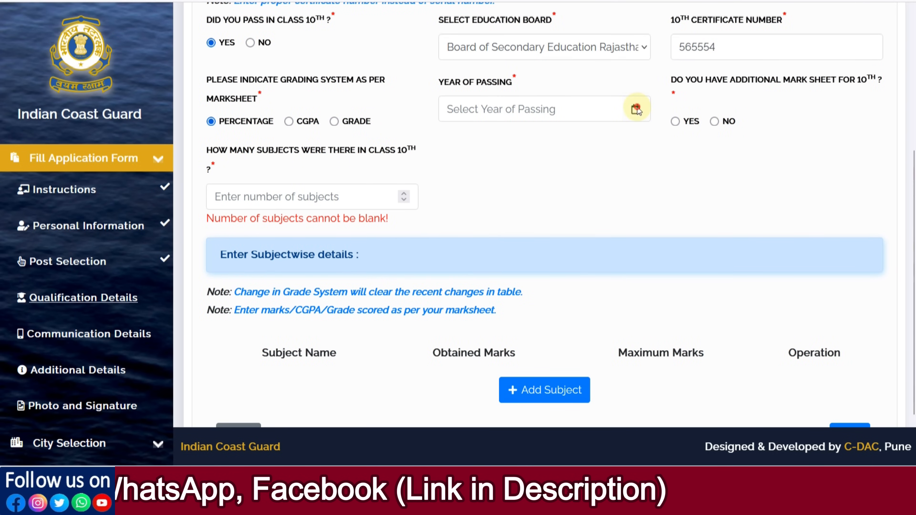
{"action": "left_click", "coordinate": [563, 120]}
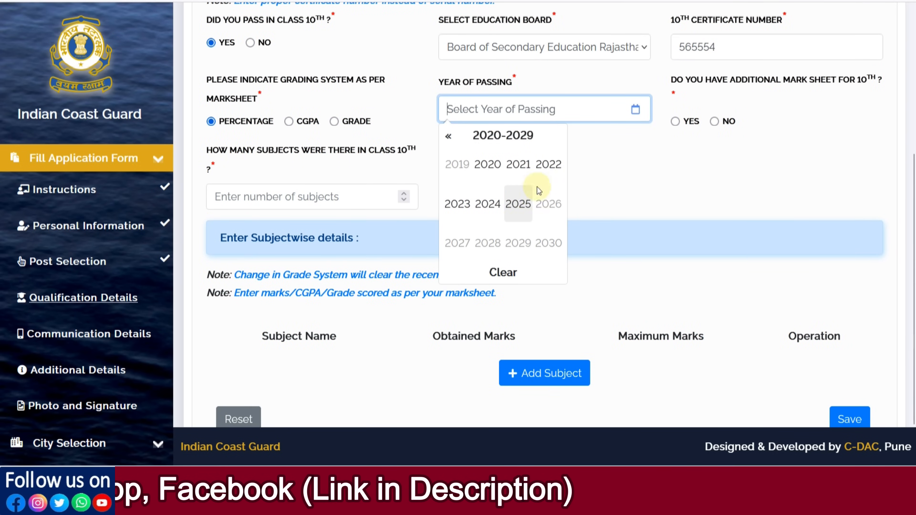
{"action": "left_click", "coordinate": [549, 175]}
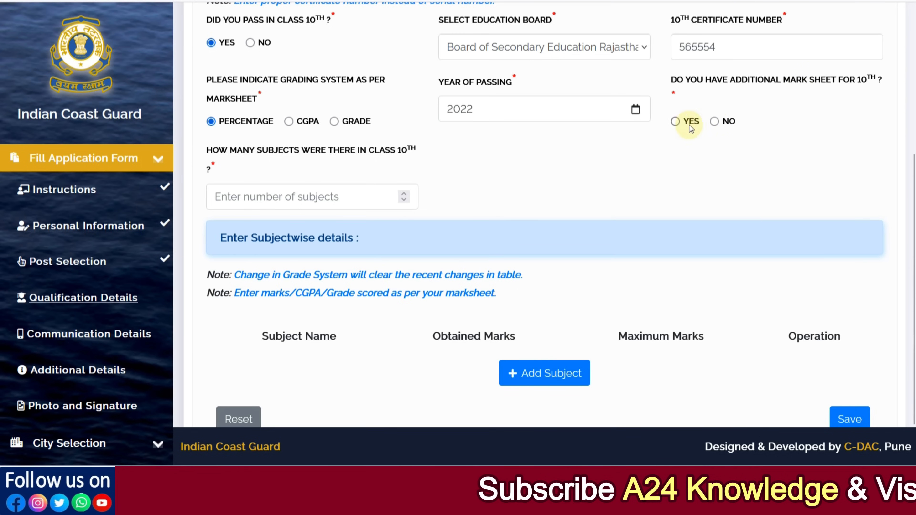
- Set the number of class 10th subjects to 6
{"action": "left_click", "coordinate": [300, 198]}
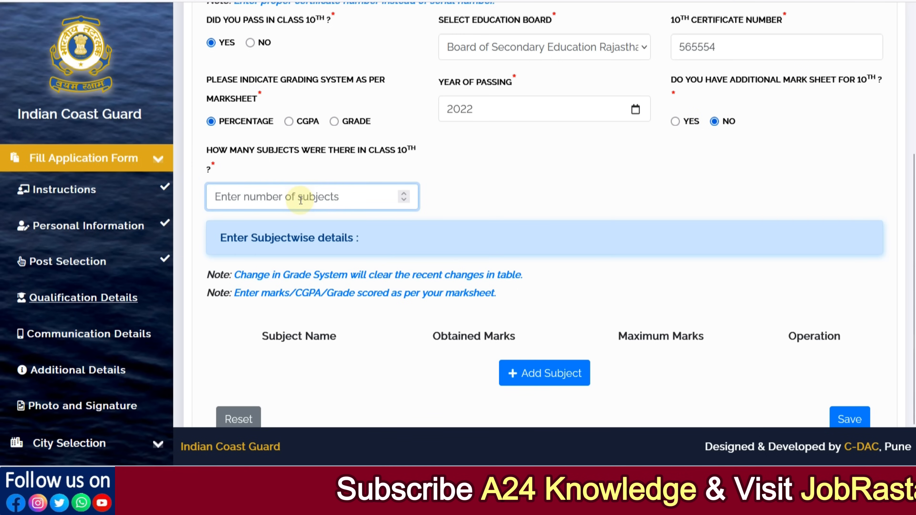
{"action": "type", "text": "6"}
{"action": "left_click", "coordinate": [487, 194]}
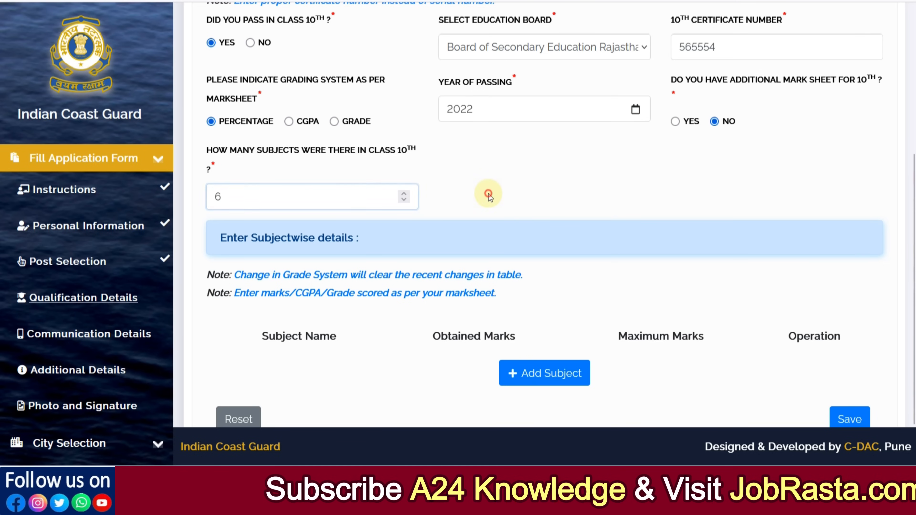
- Add six empty subject rows to the 10th subject-wise details table
{"action": "scroll", "coordinate": [489, 193], "scroll_direction": "down", "scroll_amount": 2}
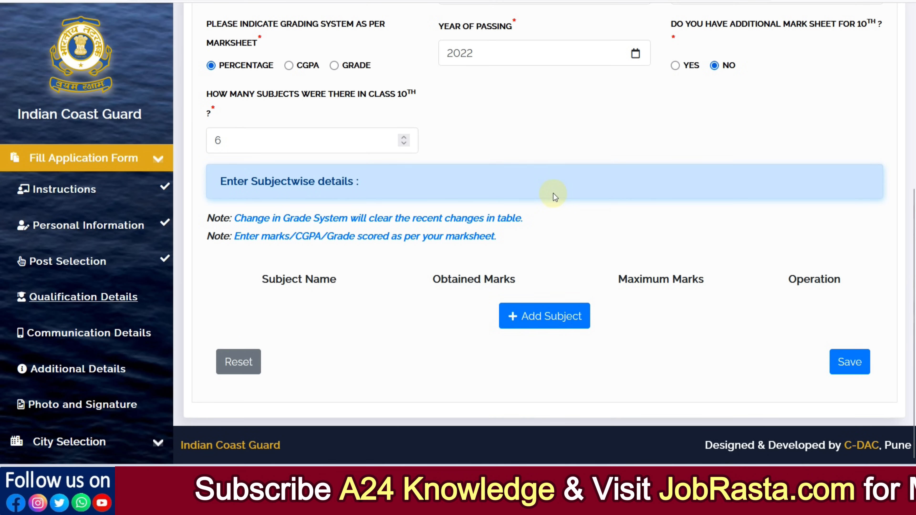
{"action": "left_click", "coordinate": [544, 325]}
{"action": "scroll", "coordinate": [403, 270], "scroll_direction": "down", "scroll_amount": 1}
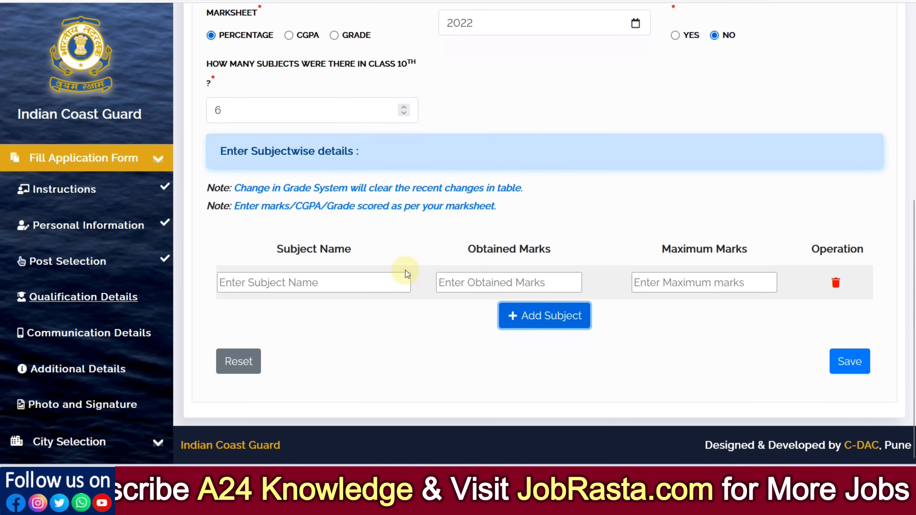
{"action": "left_click", "coordinate": [526, 316]}
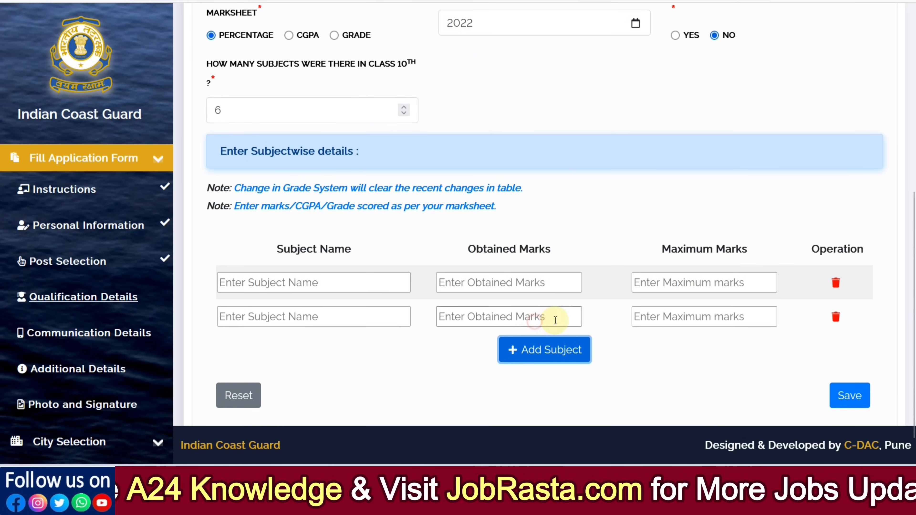
{"action": "scroll", "coordinate": [551, 316], "scroll_direction": "down", "scroll_amount": 1}
{"action": "left_click", "coordinate": [548, 316]}
{"action": "scroll", "coordinate": [555, 318], "scroll_direction": "down", "scroll_amount": 1}
{"action": "left_click", "coordinate": [552, 317]}
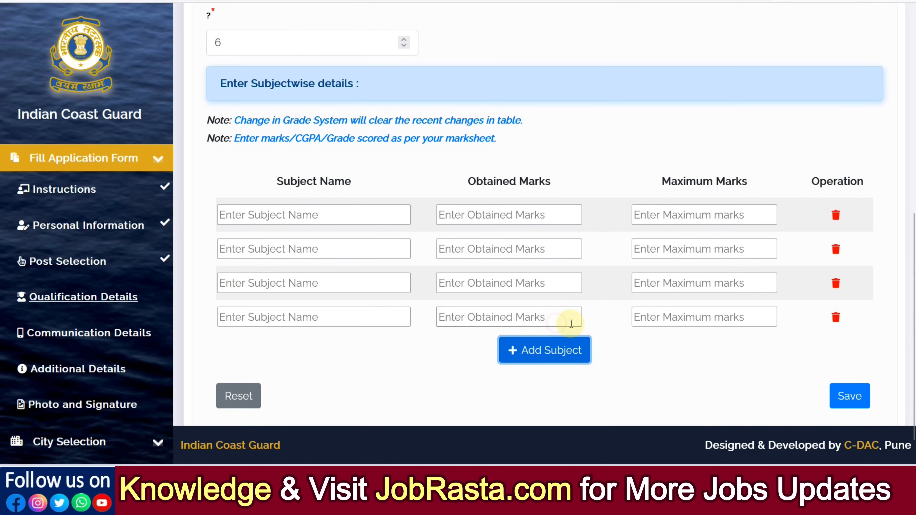
{"action": "scroll", "coordinate": [551, 317], "scroll_direction": "down", "scroll_amount": 1}
{"action": "left_click", "coordinate": [550, 318]}
{"action": "left_click", "coordinate": [547, 349]}
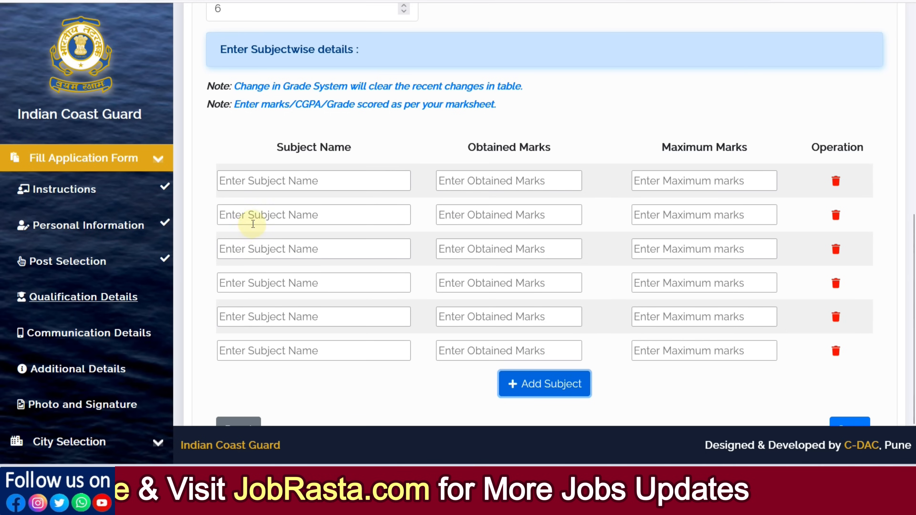
- Fill the first three 10th subject names with English, Hindi and Sanskrit
{"action": "left_click", "coordinate": [266, 182]}
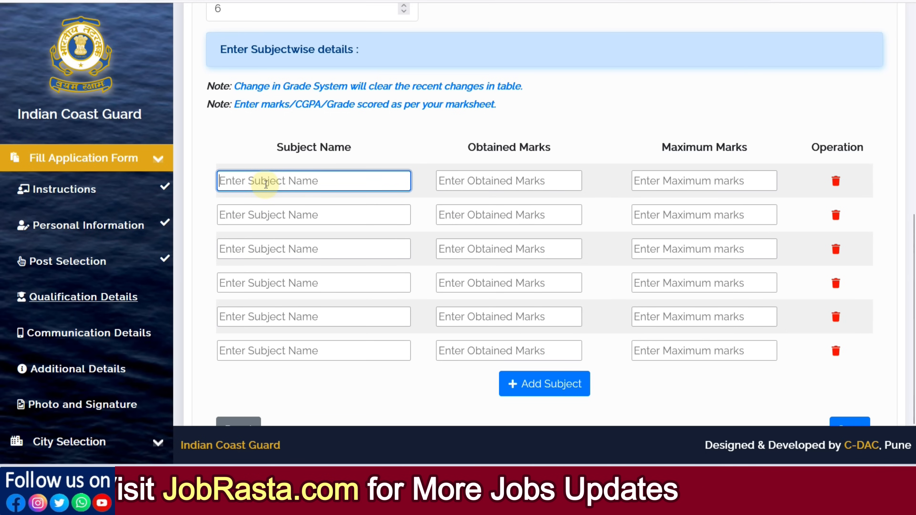
{"action": "type", "text": "E"}
{"action": "left_click", "coordinate": [259, 206]}
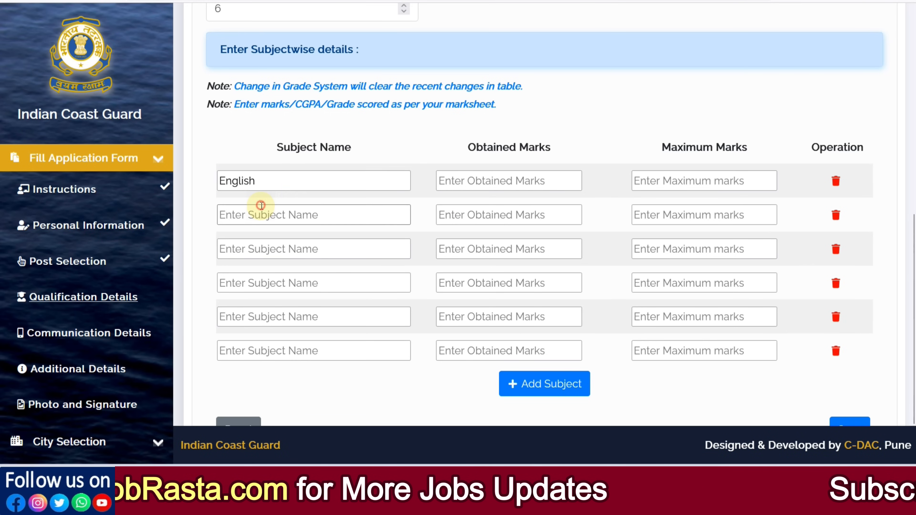
{"action": "left_click", "coordinate": [287, 218]}
{"action": "type", "text": "H"}
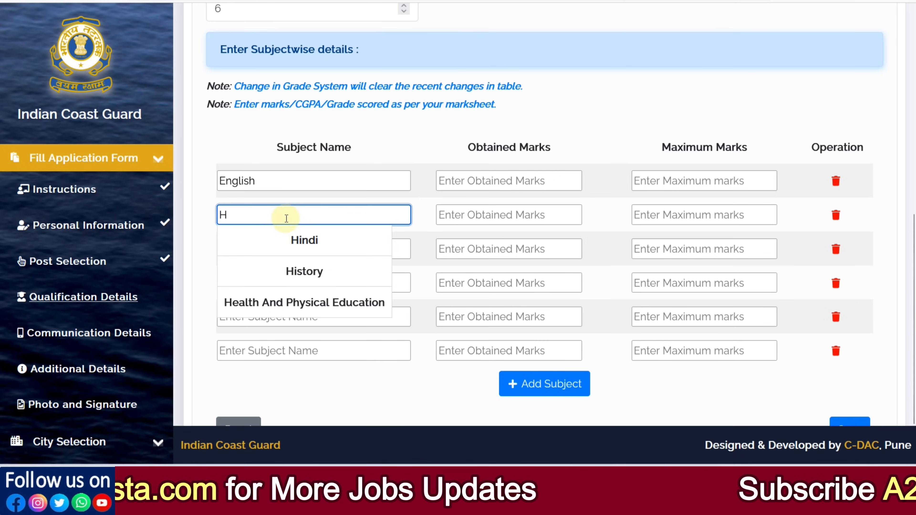
{"action": "left_click", "coordinate": [300, 241]}
{"action": "left_click", "coordinate": [264, 254]}
{"action": "type", "text": "S"}
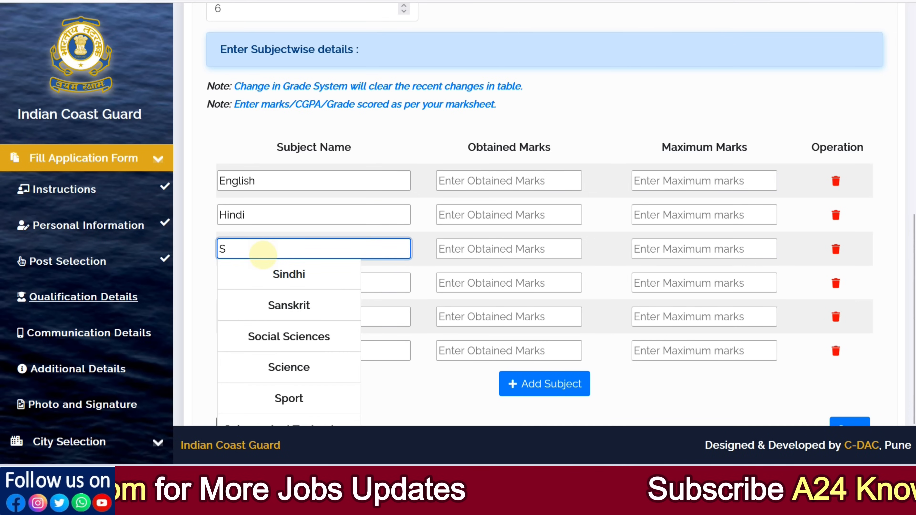
{"action": "left_click", "coordinate": [290, 305]}
- Fill the remaining three 10th subject names with Social Sciences, Science and Mathematics
{"action": "left_click", "coordinate": [261, 285]}
{"action": "type", "text": "S"}
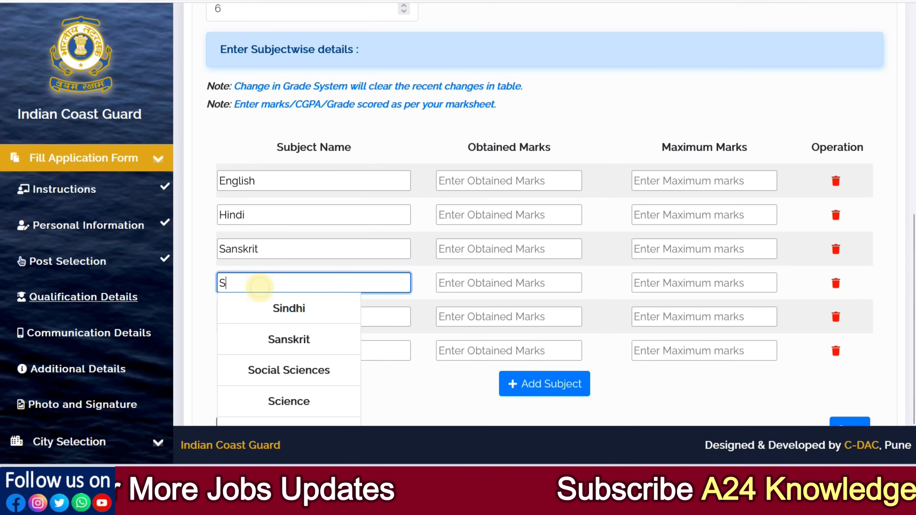
{"action": "left_click", "coordinate": [288, 370]}
{"action": "left_click", "coordinate": [260, 318]}
{"action": "type", "text": "S"}
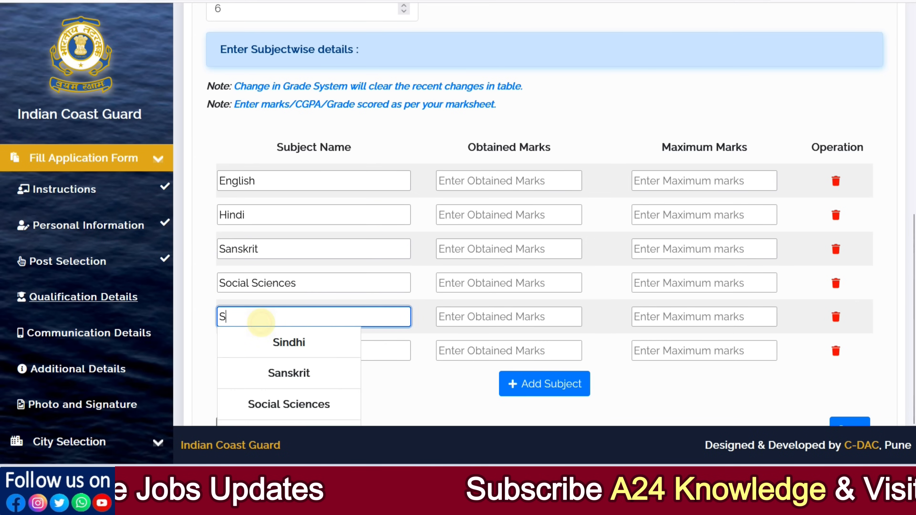
{"action": "scroll", "coordinate": [302, 394], "scroll_direction": "down", "scroll_amount": 2}
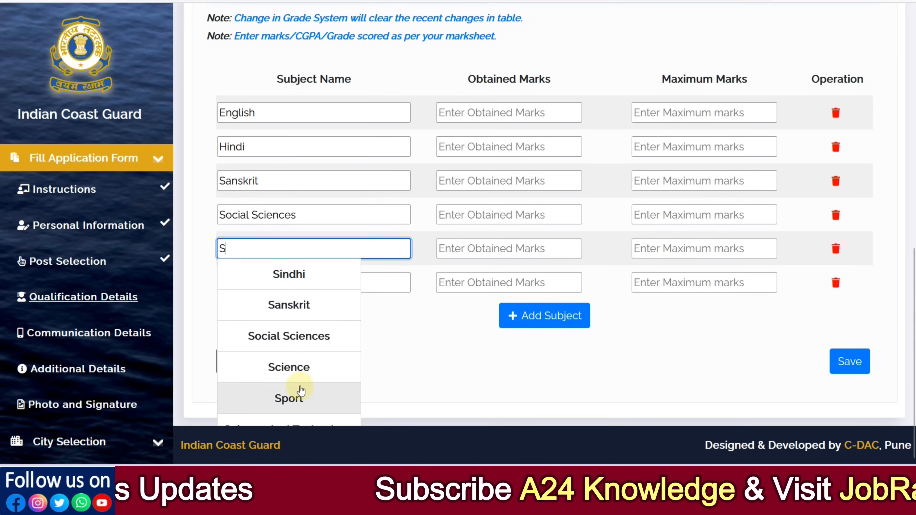
{"action": "left_click", "coordinate": [286, 366]}
{"action": "left_click", "coordinate": [262, 285]}
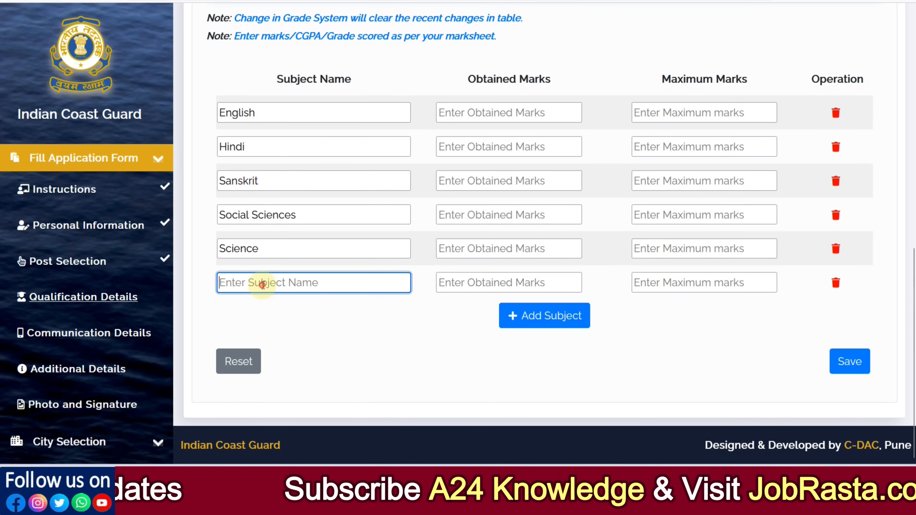
{"action": "type", "text": "M"}
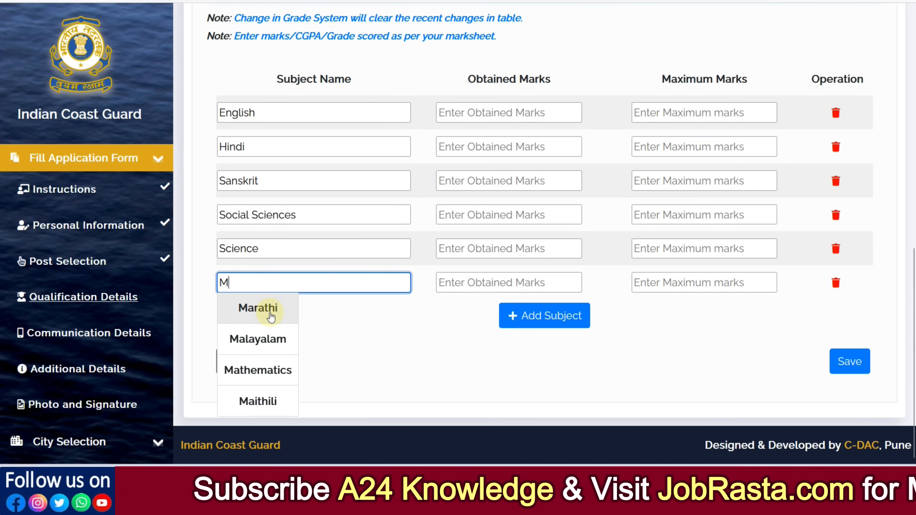
{"action": "left_click", "coordinate": [261, 370]}
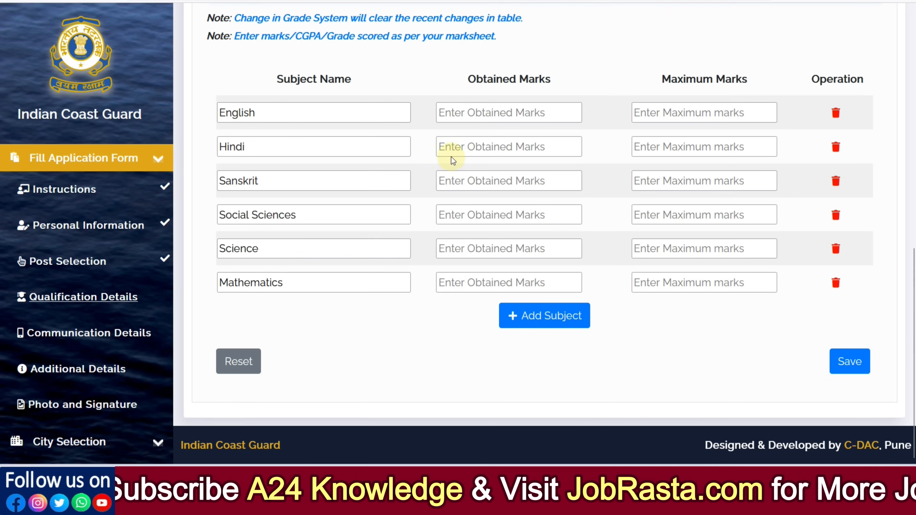
- Enter 10th marks of 78 out of 100 for English and 82 out of 100 for Hindi
{"action": "left_click", "coordinate": [465, 114]}
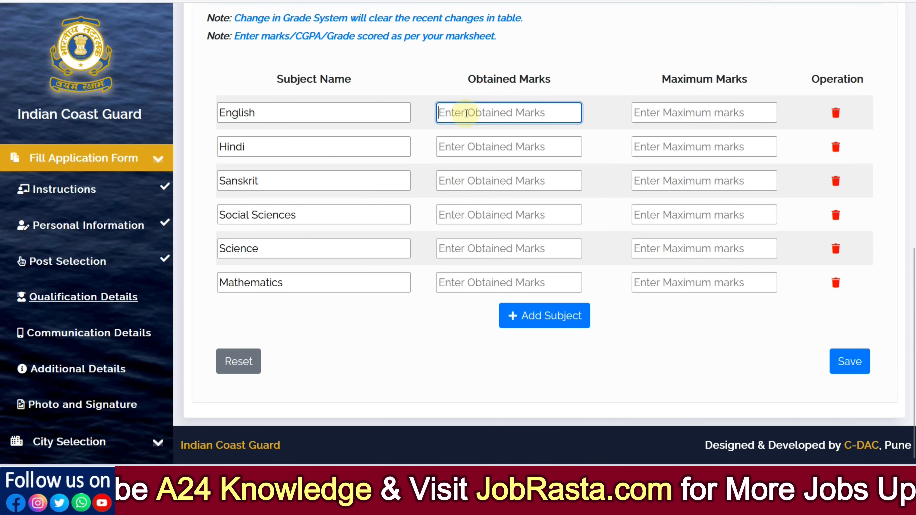
{"action": "type", "text": "78"}
{"action": "key", "text": "Tab"}
{"action": "type", "text": "1"}
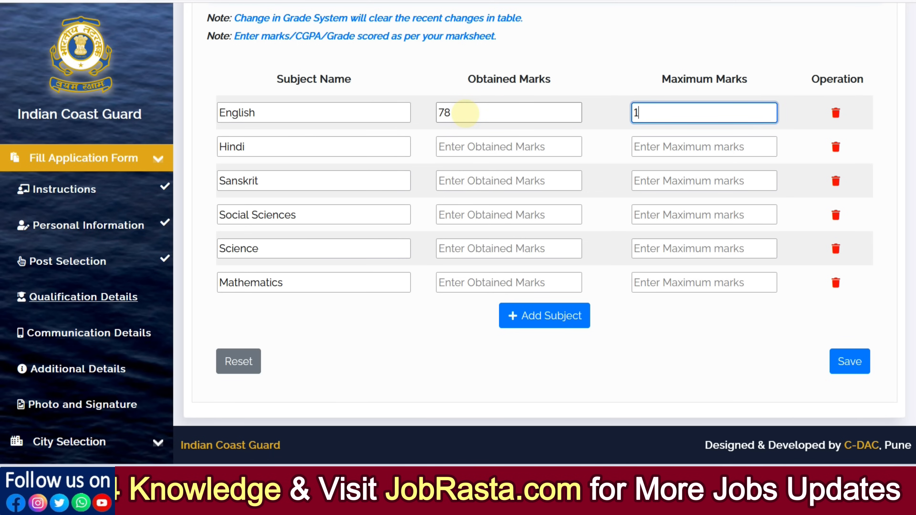
{"action": "key", "text": "Tab"}
{"action": "key", "text": "Tab"}
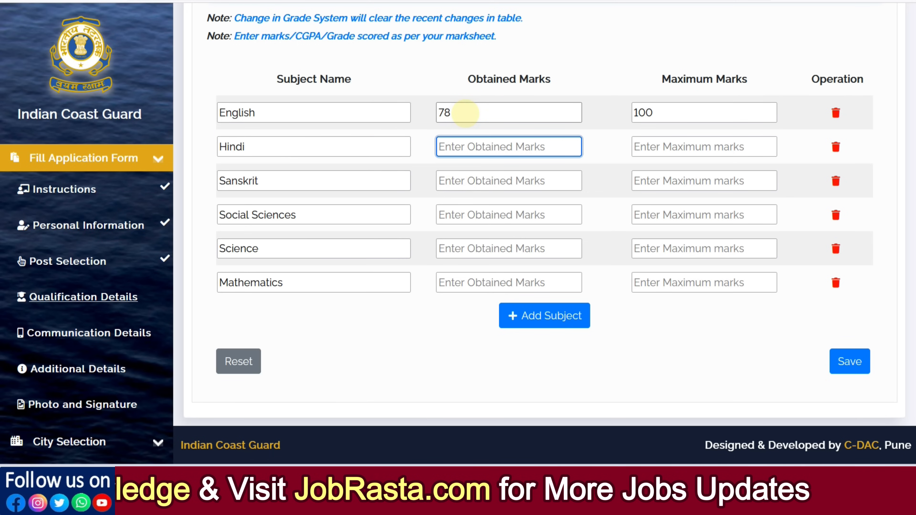
{"action": "type", "text": "82"}
- Enter 10th marks of 88 out of 100 for Sanskrit and 89 out of 100 for Social Sciences
{"action": "key", "text": "Tab"}
{"action": "type", "text": "100"}
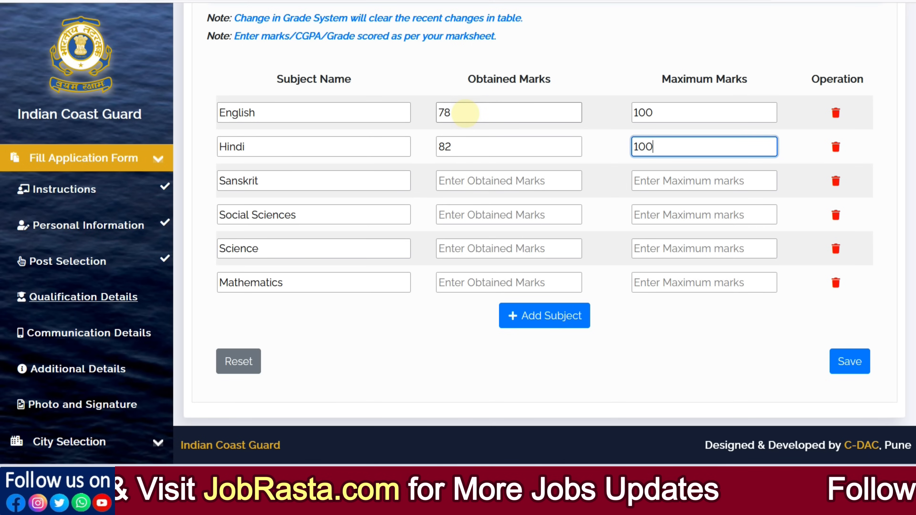
{"action": "key", "text": "Tab"}
{"action": "key", "text": "Tab"}
{"action": "type", "text": "88"}
{"action": "key", "text": "Tab"}
{"action": "type", "text": "10"}
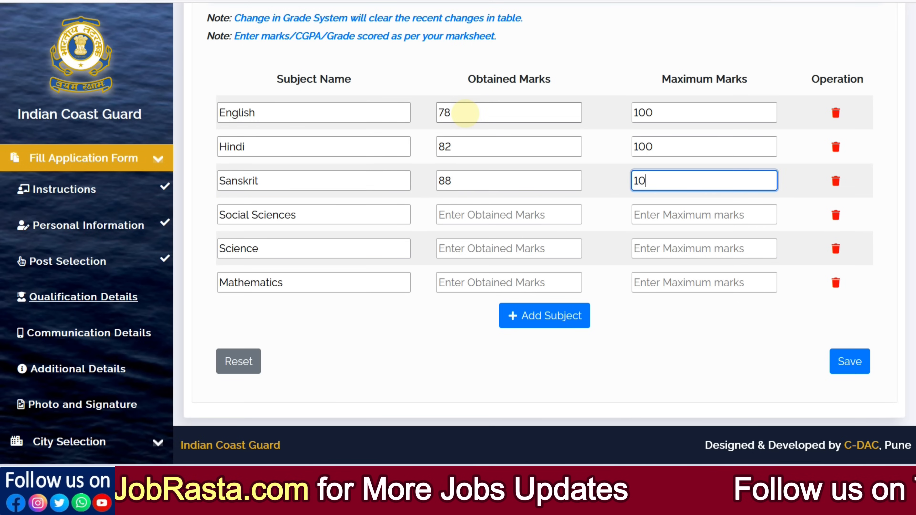
{"action": "type", "text": "0"}
{"action": "key", "text": "Tab"}
{"action": "key", "text": "Tab"}
{"action": "type", "text": "89"}
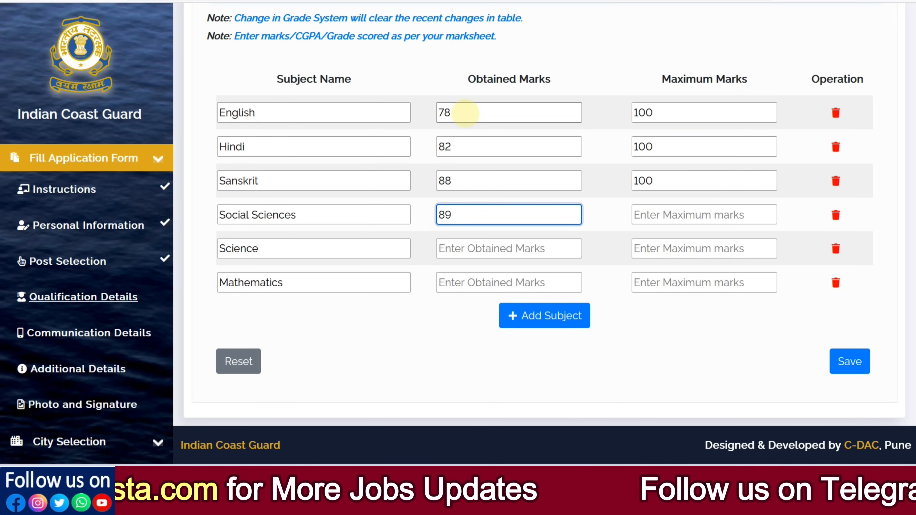
{"action": "key", "text": "Tab"}
- Enter 10th marks of 78 out of 100 for Science and 77 out of 100 for Mathematics
{"action": "type", "text": "100"}
{"action": "key", "text": "Tab"}
{"action": "key", "text": "Tab"}
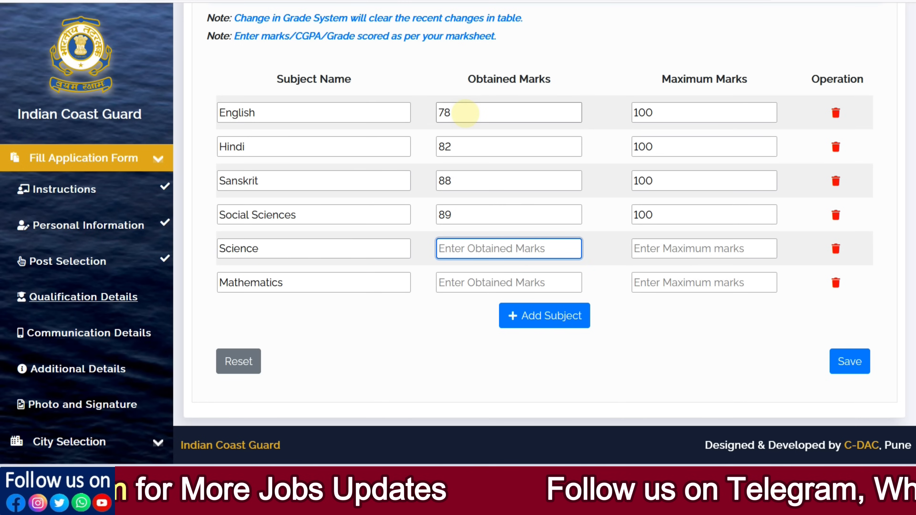
{"action": "type", "text": "78"}
{"action": "key", "text": "Tab"}
{"action": "type", "text": "100"}
{"action": "key", "text": "Tab"}
{"action": "key", "text": "Tab"}
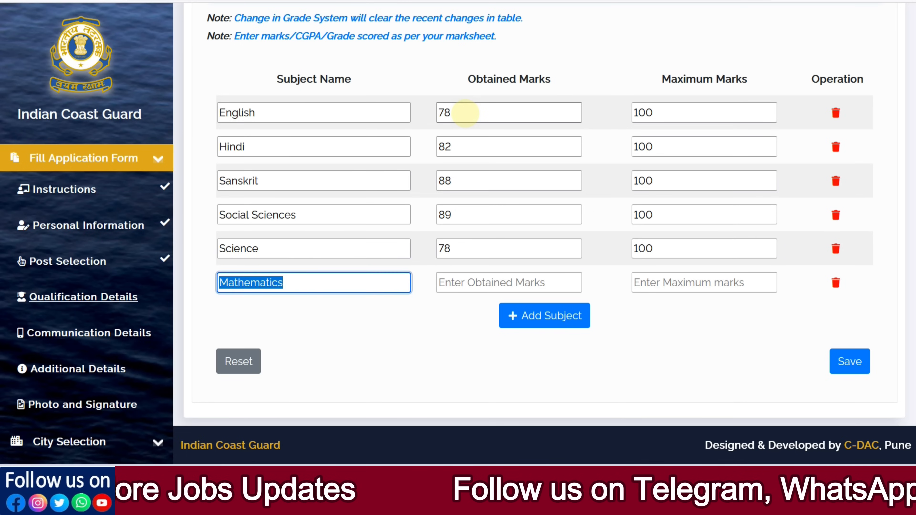
{"action": "key", "text": "Tab"}
{"action": "type", "text": "77"}
{"action": "key", "text": "Tab"}
{"action": "type", "text": "1"}
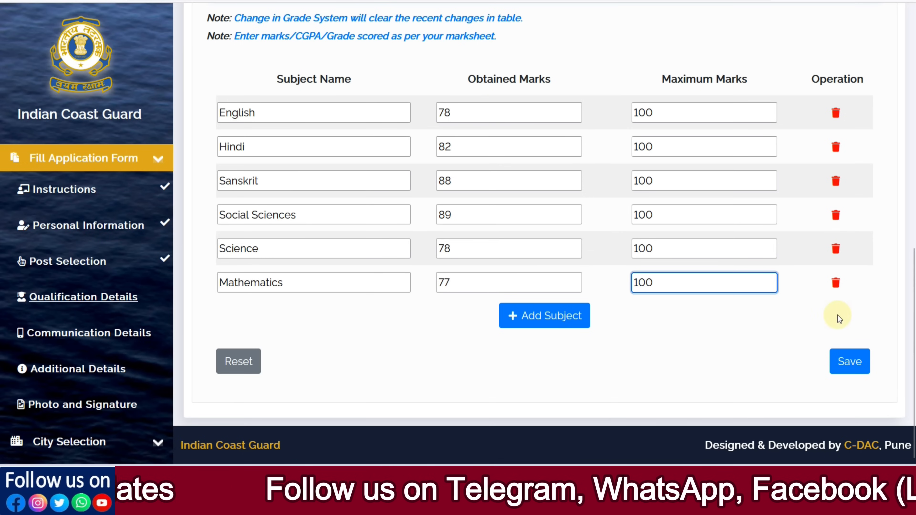
- Save the 10th qualification details and open the 12th qualification details
{"action": "left_click", "coordinate": [841, 364]}
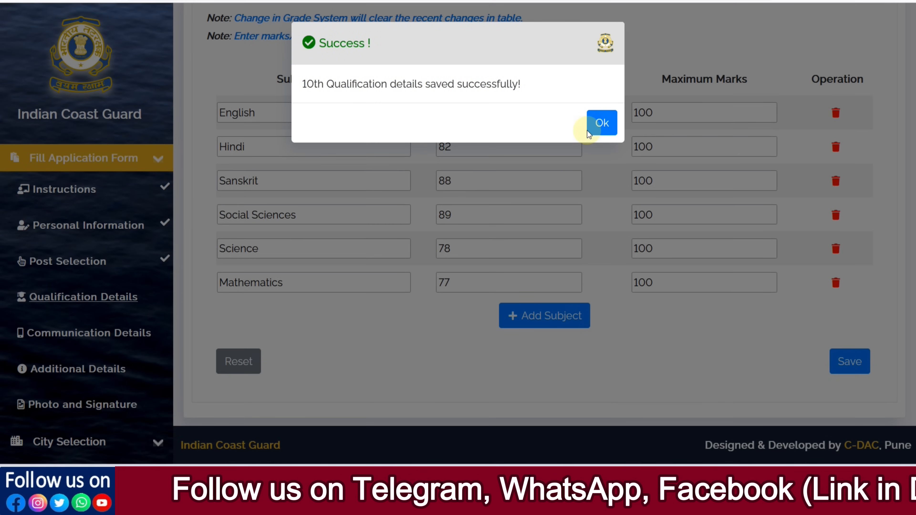
{"action": "left_click", "coordinate": [600, 124]}
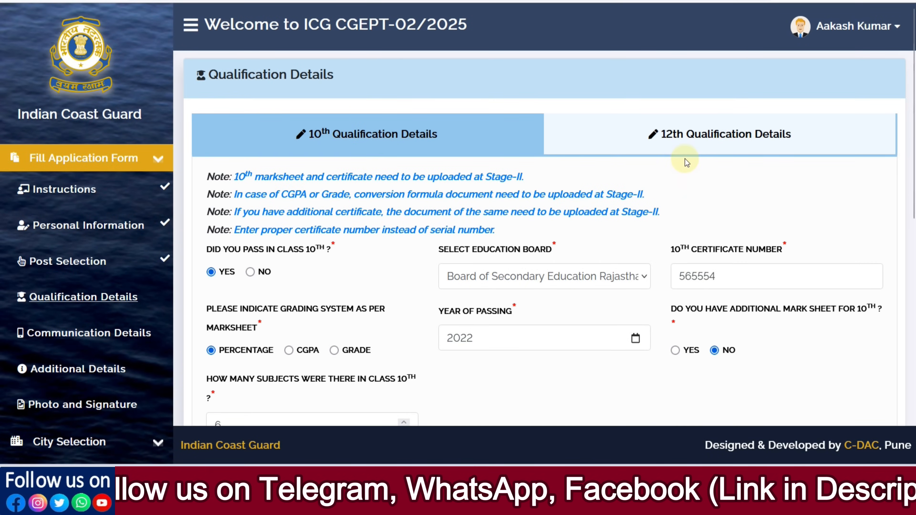
{"action": "left_click", "coordinate": [685, 151]}
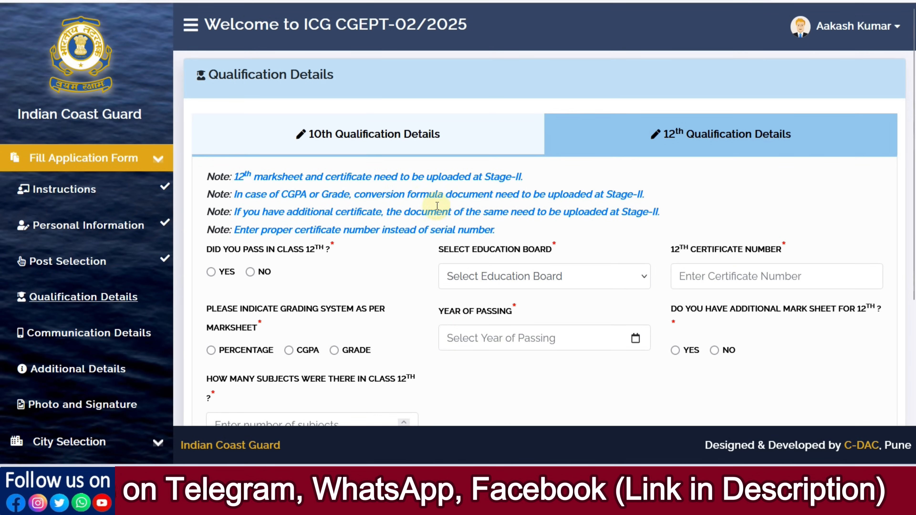
- Mark class 12th as passed under Board of Secondary Education Rajasthan and enter the candidate's 12th certificate number
{"action": "scroll", "coordinate": [341, 248], "scroll_direction": "down", "scroll_amount": 2}
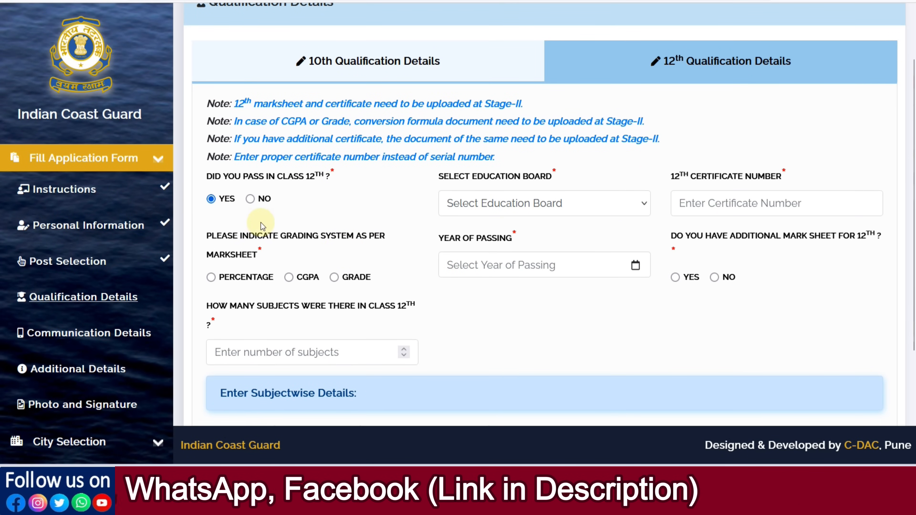
{"action": "left_click", "coordinate": [485, 203]}
{"action": "scroll", "coordinate": [516, 314], "scroll_direction": "down", "scroll_amount": 5}
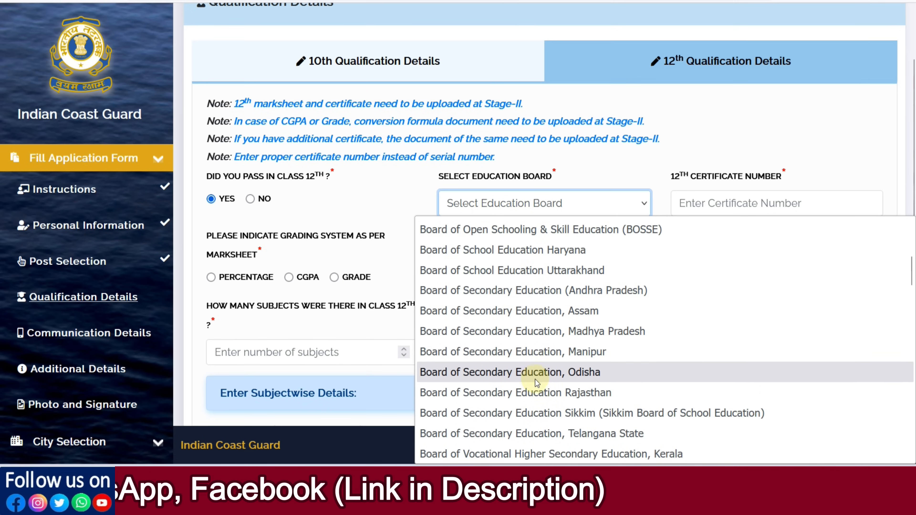
{"action": "left_click", "coordinate": [536, 392]}
{"action": "left_click", "coordinate": [702, 202]}
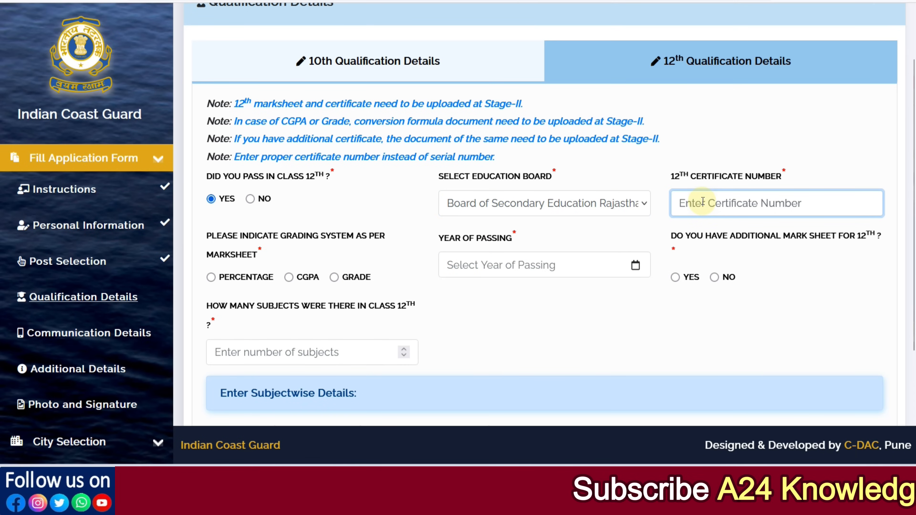
- Set 12th grading to percentage, year of passing to 2024, no additional mark sheet, and 5 subjects
{"action": "scroll", "coordinate": [349, 272], "scroll_direction": "down", "scroll_amount": 2}
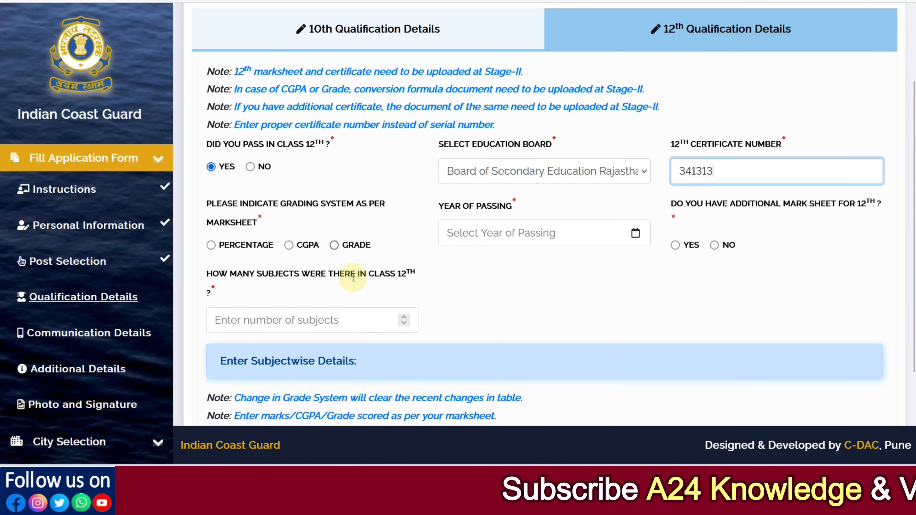
{"action": "left_click", "coordinate": [210, 204]}
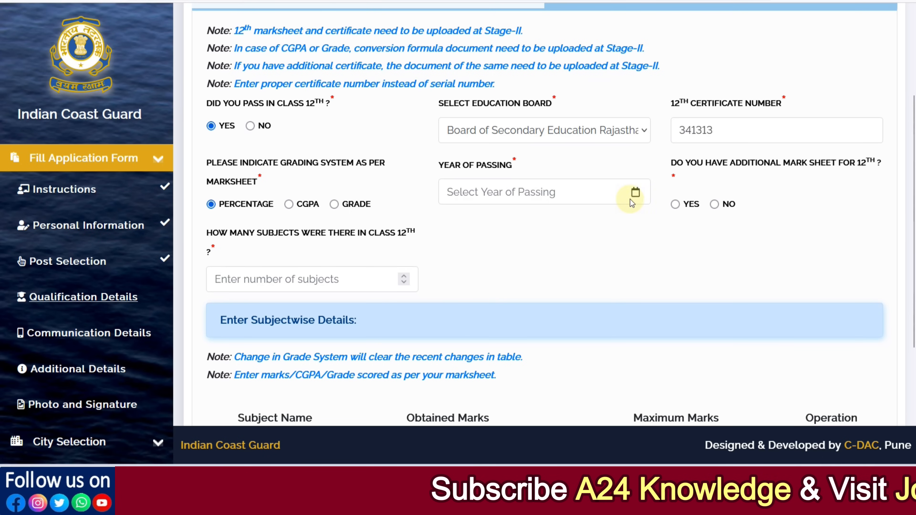
{"action": "left_click", "coordinate": [595, 192]}
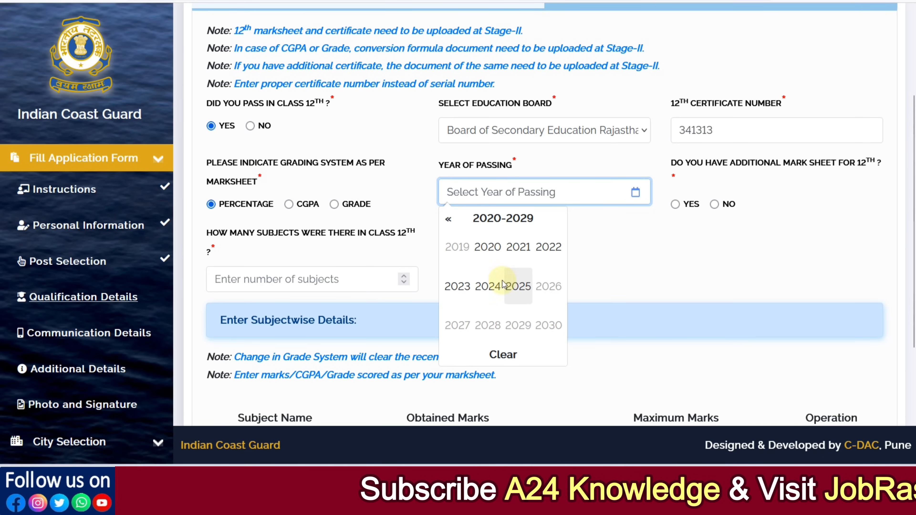
{"action": "left_click", "coordinate": [487, 286]}
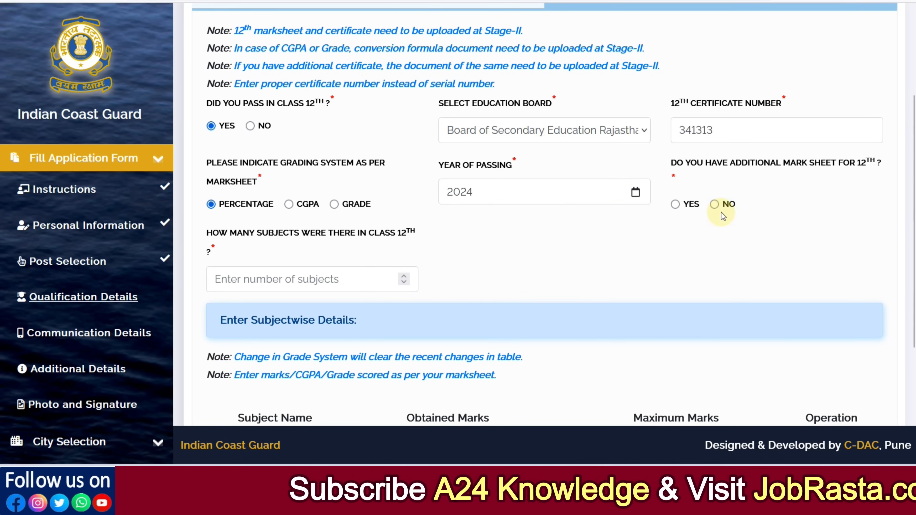
{"action": "left_click", "coordinate": [345, 281]}
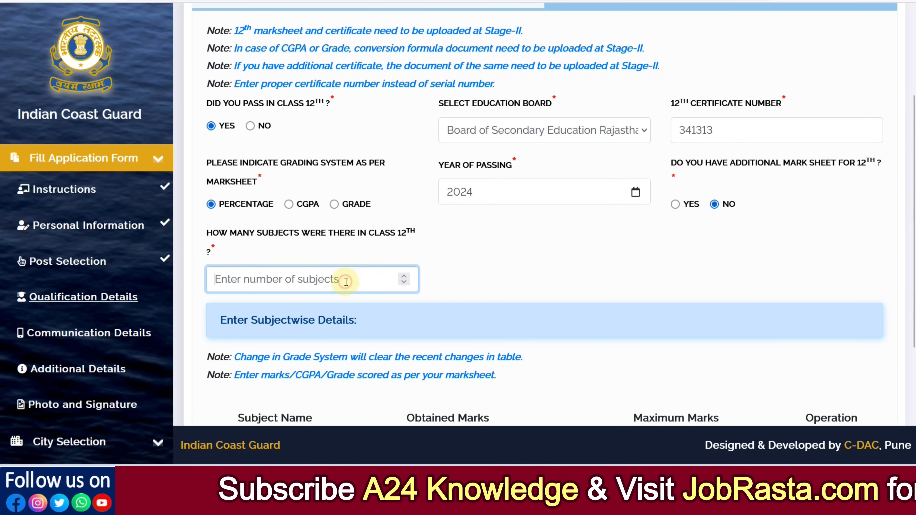
{"action": "type", "text": "5"}
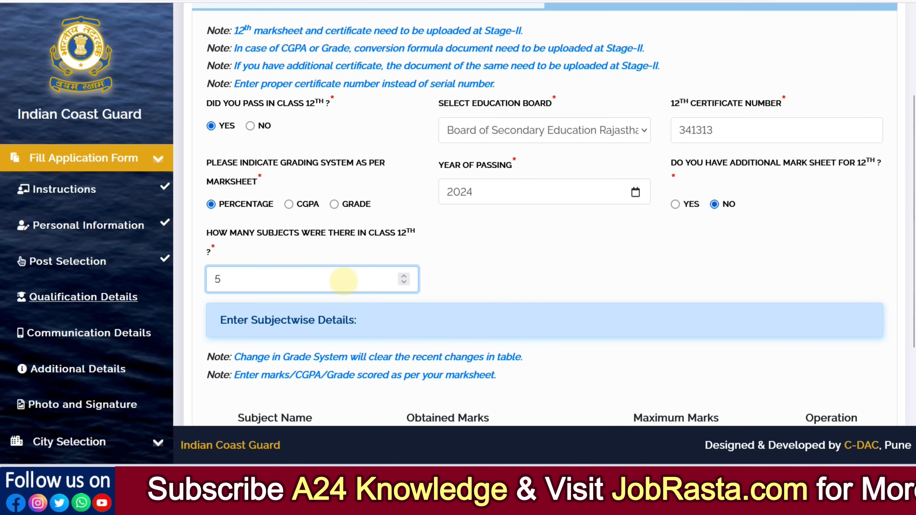
- Add three extra subject rows to the 12th subjectwise details table
{"action": "scroll", "coordinate": [359, 285], "scroll_direction": "down", "scroll_amount": 5}
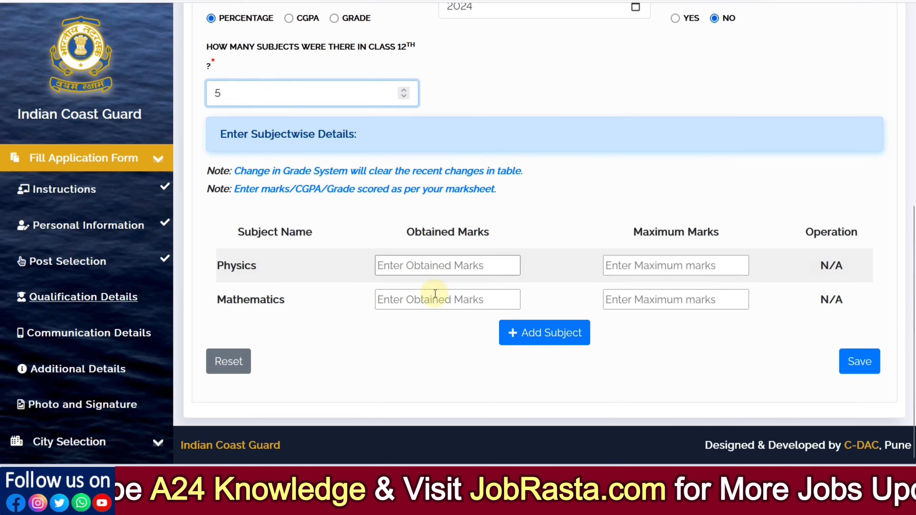
{"action": "left_click", "coordinate": [532, 333]}
{"action": "scroll", "coordinate": [539, 348], "scroll_direction": "down", "scroll_amount": 1}
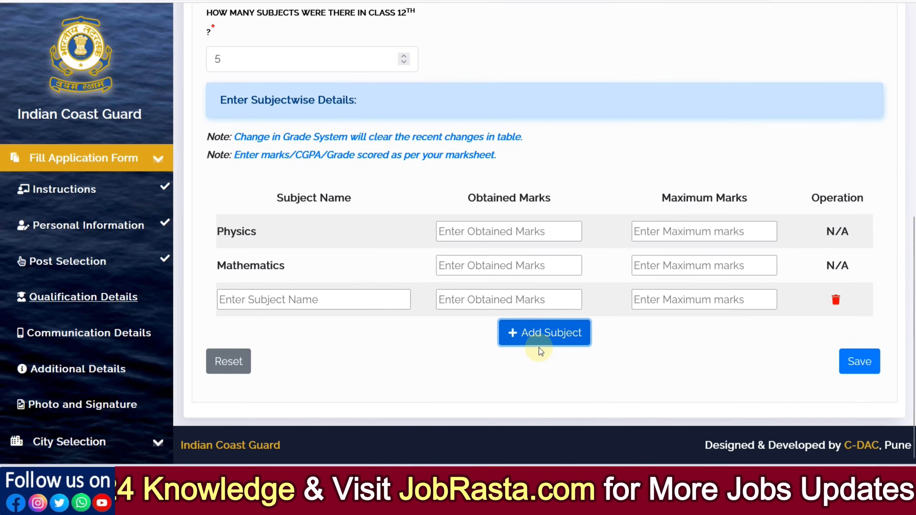
{"action": "left_click", "coordinate": [539, 339]}
{"action": "left_click", "coordinate": [543, 365]}
- Name the three added 12th subjects Chemistry, English and Hindi
{"action": "left_click", "coordinate": [280, 300]}
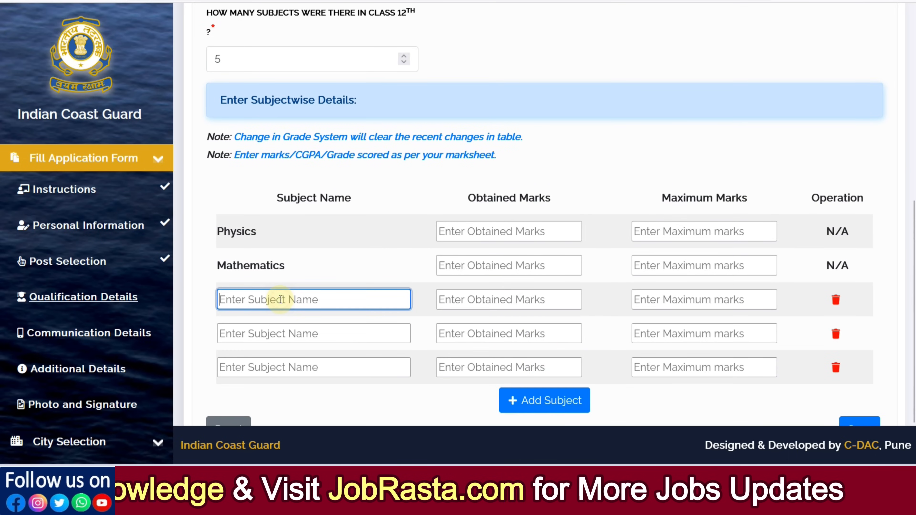
{"action": "type", "text": "C"}
{"action": "left_click", "coordinate": [266, 353]}
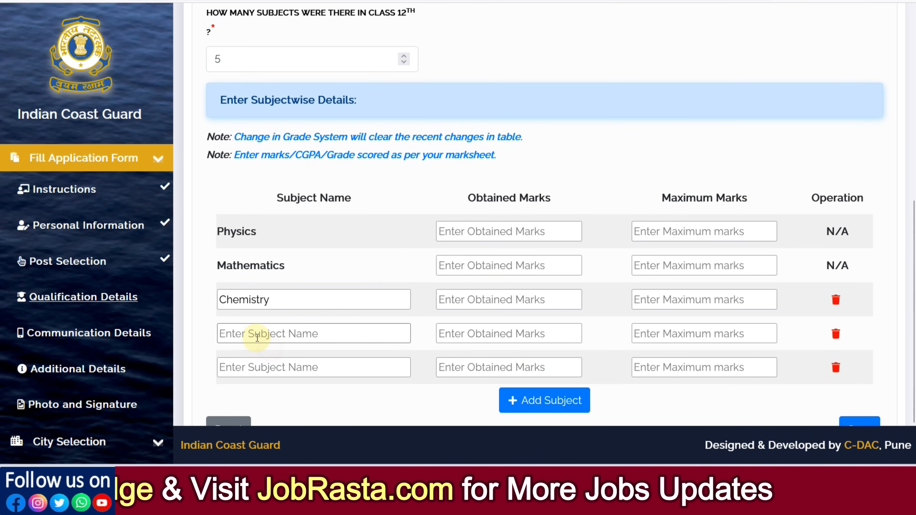
{"action": "left_click", "coordinate": [256, 336]}
{"action": "type", "text": "E"}
{"action": "left_click", "coordinate": [252, 358]}
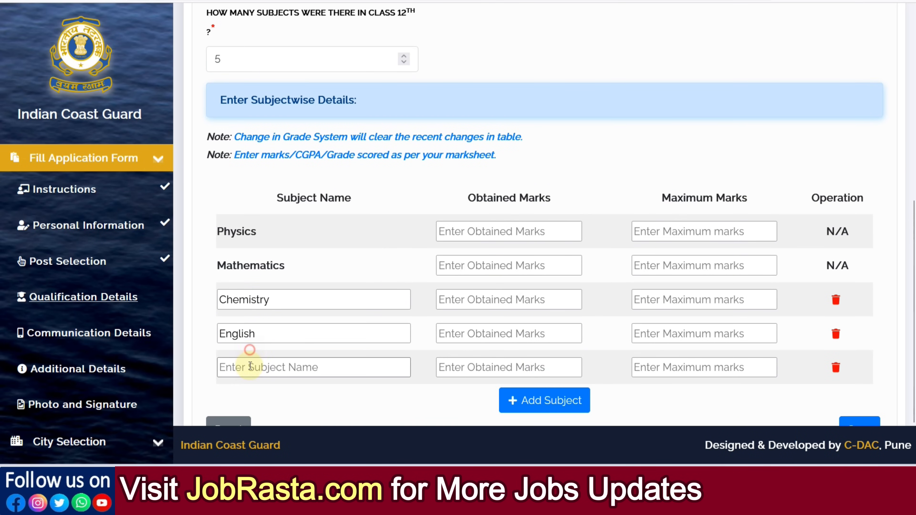
{"action": "left_click", "coordinate": [250, 368]}
{"action": "type", "text": "H"}
{"action": "left_click", "coordinate": [288, 389]}
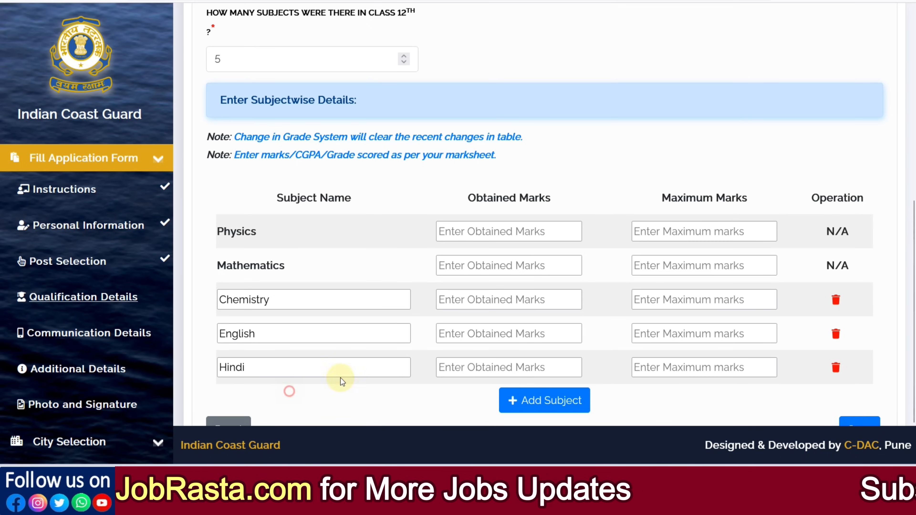
- Enter 12th marks of 79 out of 100 for Physics and 82 out of 100 for Mathematics
{"action": "left_click", "coordinate": [481, 237]}
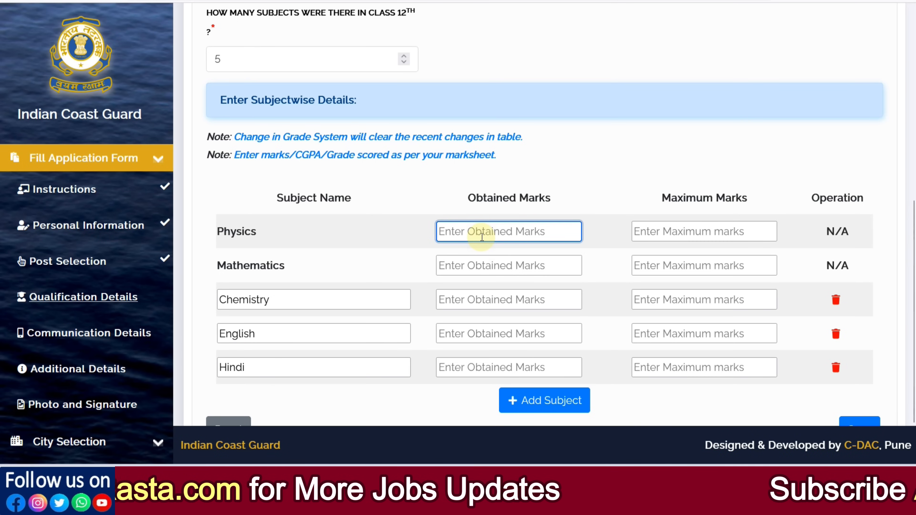
{"action": "type", "text": "79"}
{"action": "key", "text": "Tab"}
{"action": "type", "text": "100"}
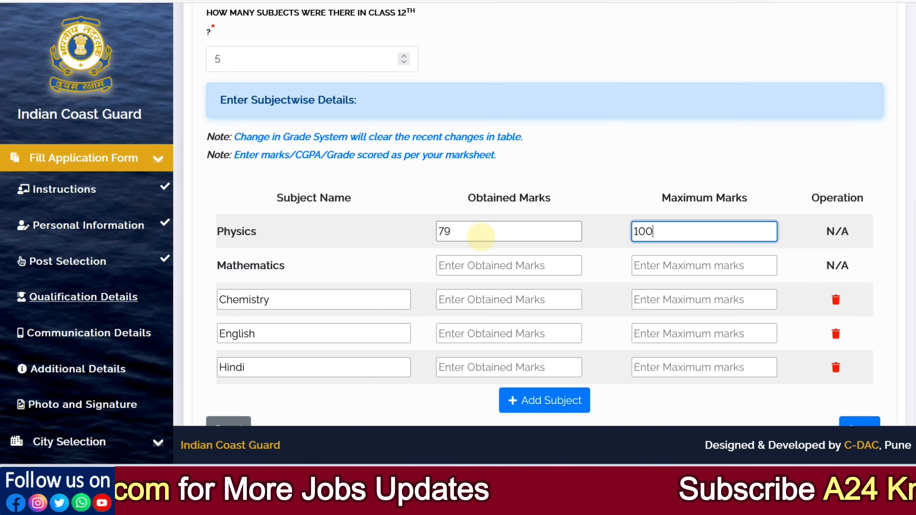
{"action": "key", "text": "Tab"}
{"action": "type", "text": "82"}
{"action": "key", "text": "Tab"}
{"action": "type", "text": "1"}
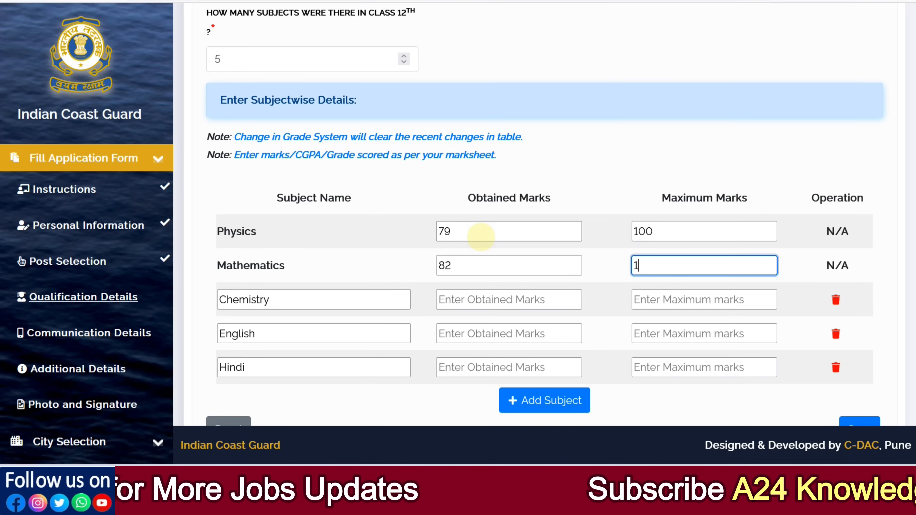
{"action": "type", "text": "00"}
- Enter 12th marks of 78 out of 100 for Chemistry and 88 out of 100 for English
{"action": "key", "text": "Tab"}
{"action": "key", "text": "Tab"}
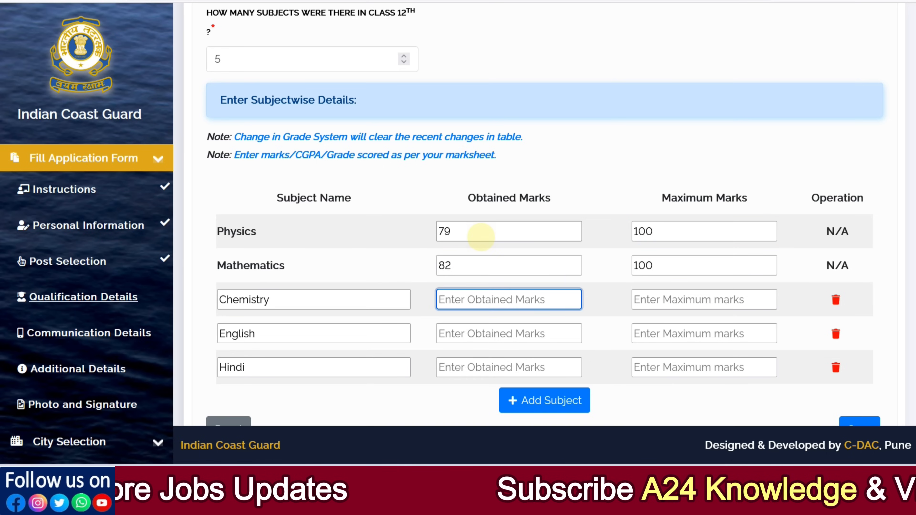
{"action": "type", "text": "78"}
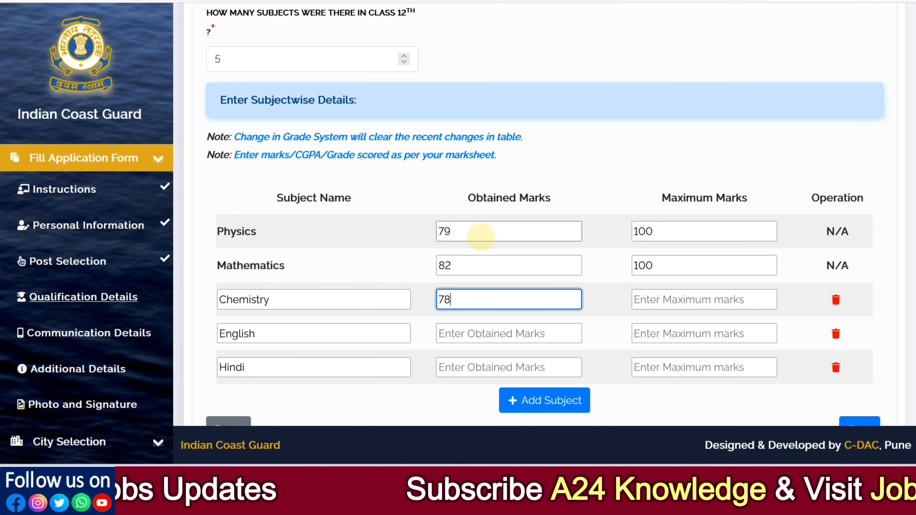
{"action": "key", "text": "Tab"}
{"action": "type", "text": "100"}
{"action": "key", "text": "Tab"}
{"action": "key", "text": "Tab"}
{"action": "type", "text": "88"}
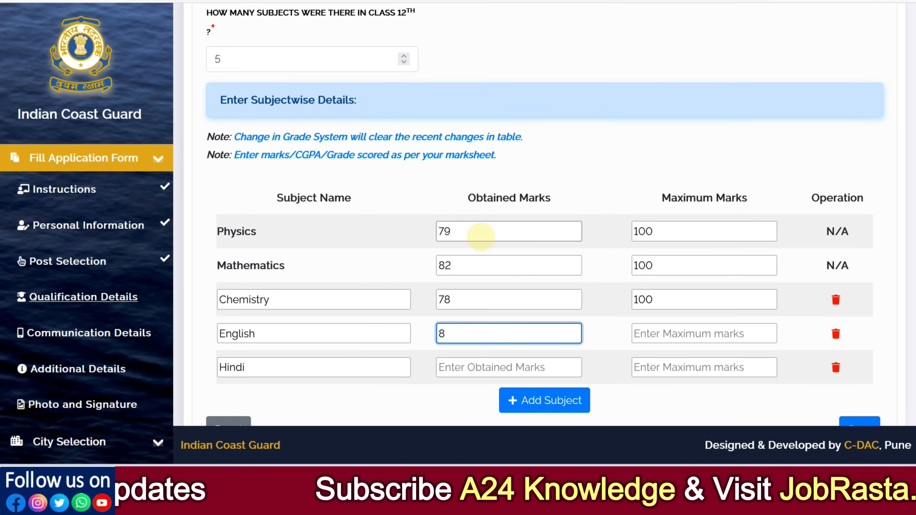
- Enter 12th marks of 79 out of 100 for Hindi
{"action": "key", "text": "Tab"}
{"action": "type", "text": "100"}
{"action": "key", "text": "Tab"}
{"action": "key", "text": "Tab"}
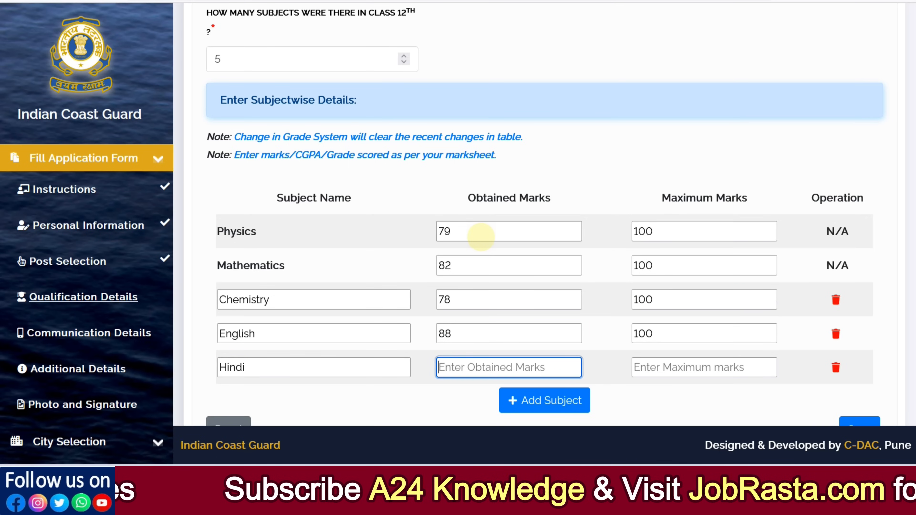
{"action": "type", "text": "79"}
{"action": "key", "text": "Tab"}
{"action": "type", "text": "1"}
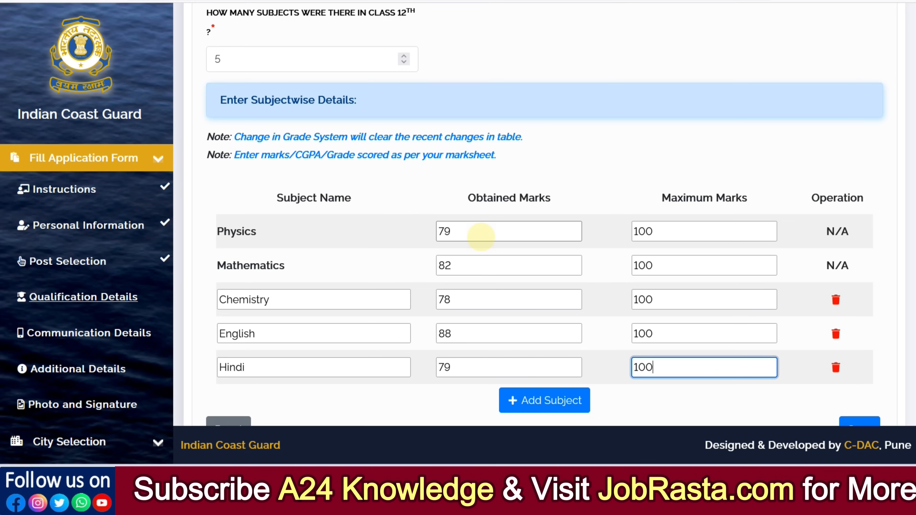
- Save the 12th qualification details and continue to the communication details
{"action": "scroll", "coordinate": [541, 231], "scroll_direction": "down", "scroll_amount": 2}
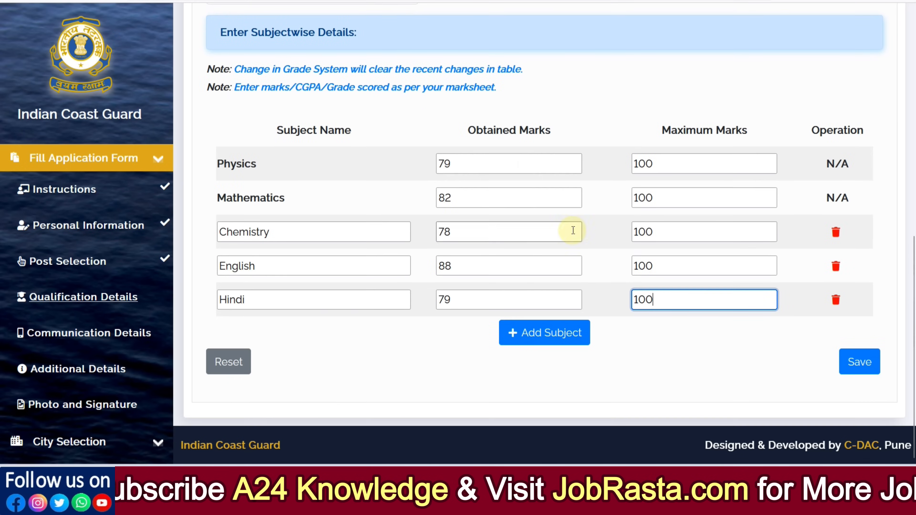
{"action": "left_click", "coordinate": [855, 362]}
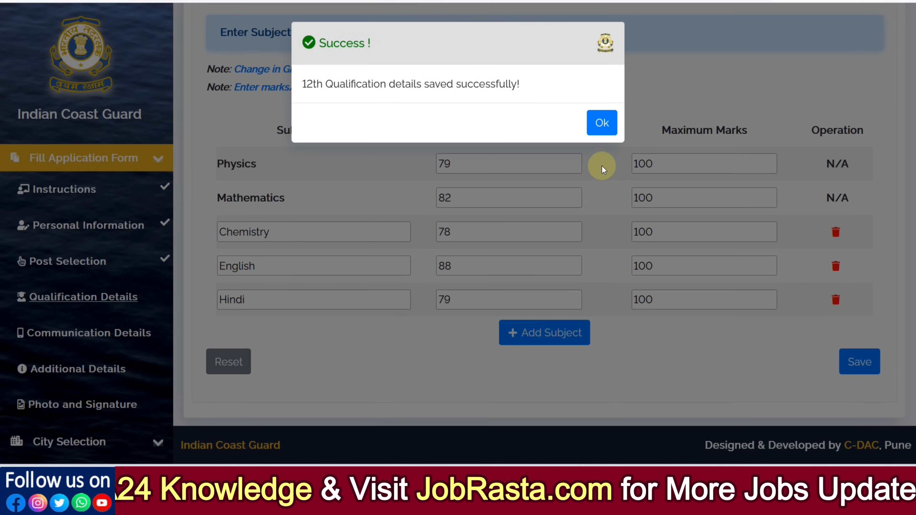
{"action": "left_click", "coordinate": [600, 124]}
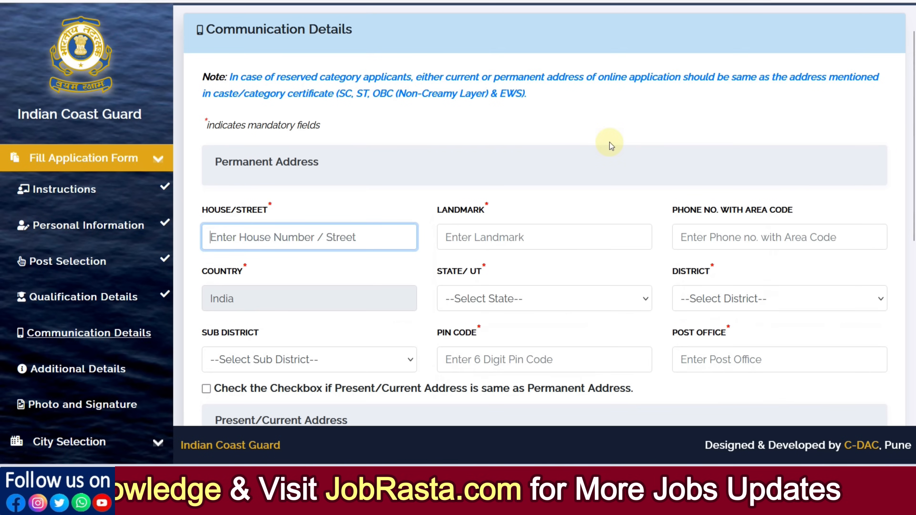
- Enter the candidate's house/street and landmark for the permanent address
{"action": "scroll", "coordinate": [332, 116], "scroll_direction": "down", "scroll_amount": 2}
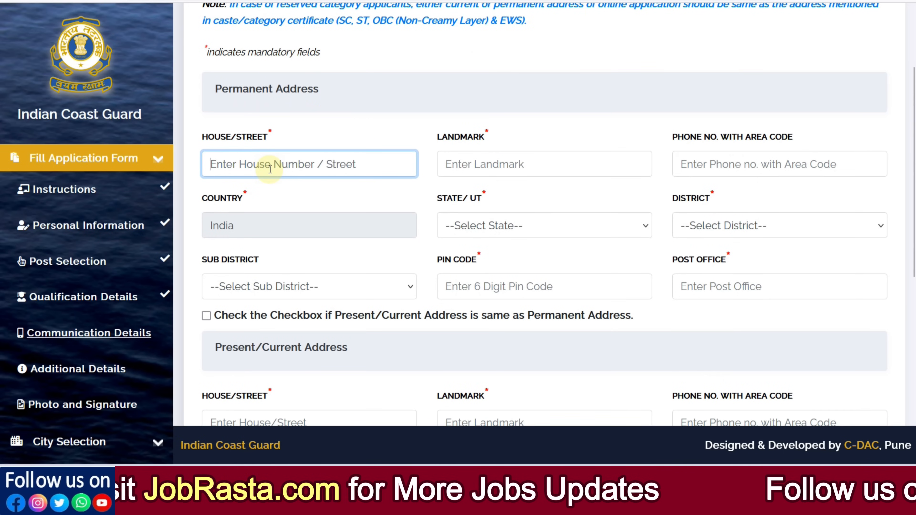
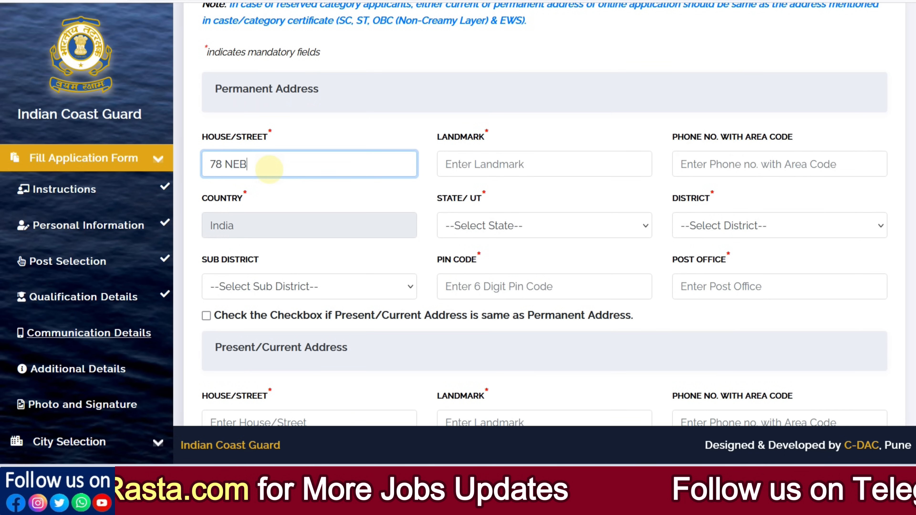
{"action": "key", "text": "Tab"}
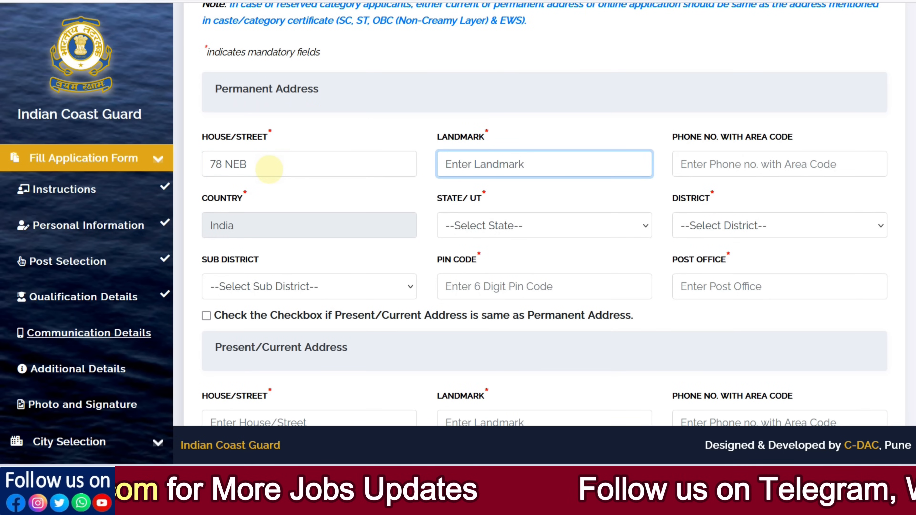
{"action": "type", "text": "N"}
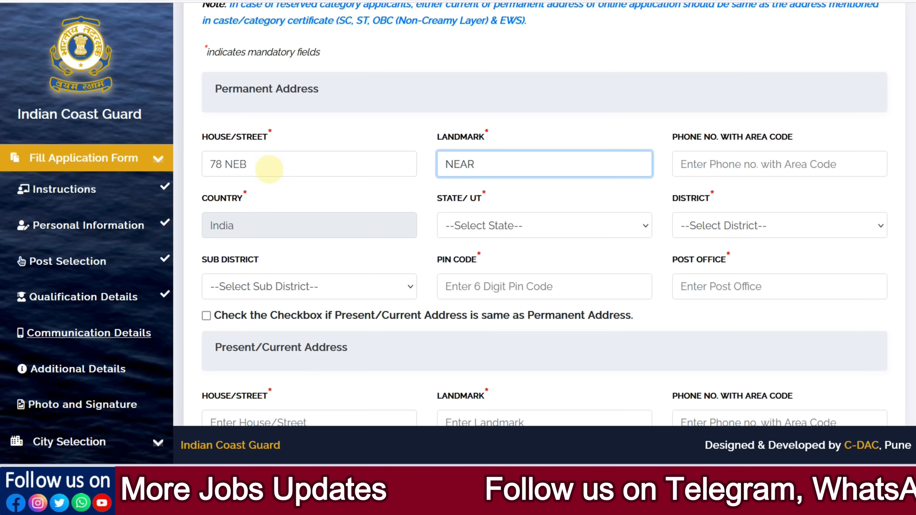
{"action": "type", "text": "EAR"}
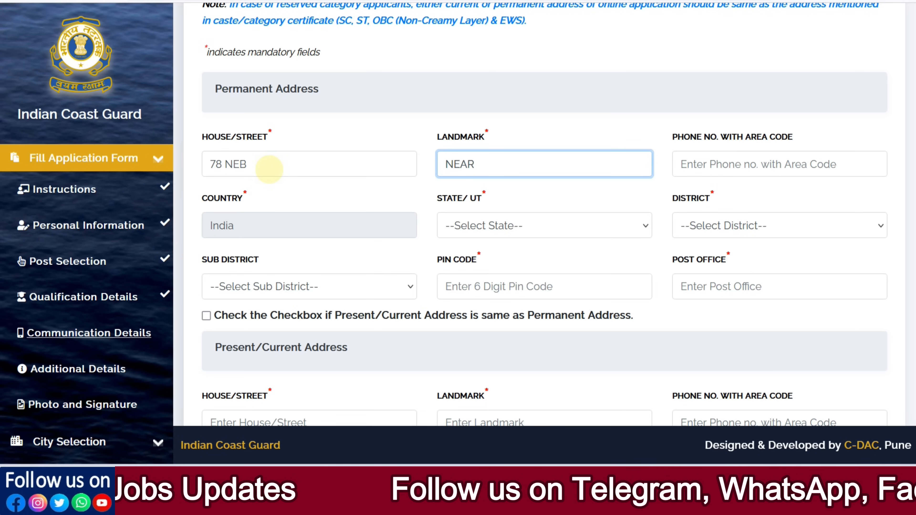
- Select the candidate's state, district and sub-district for the permanent address
{"action": "left_click", "coordinate": [455, 233]}
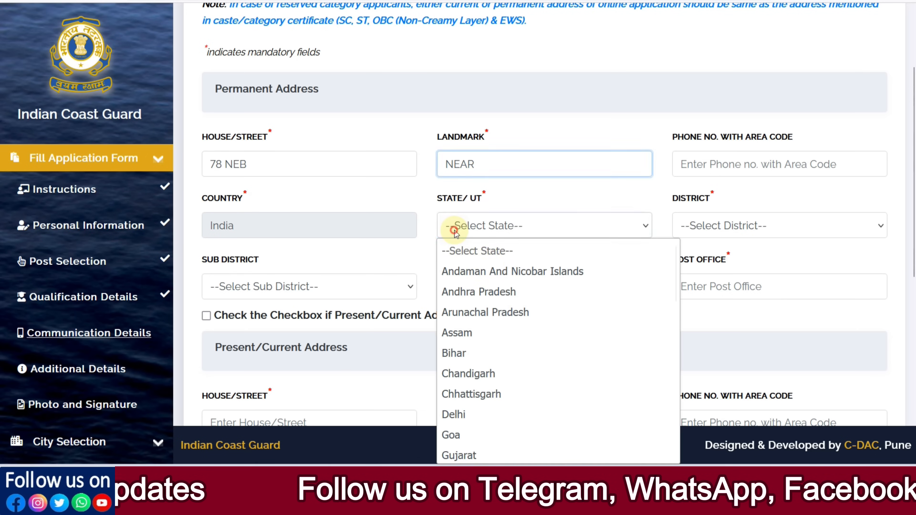
{"action": "scroll", "coordinate": [514, 320], "scroll_direction": "down", "scroll_amount": 10}
{"action": "left_click", "coordinate": [483, 289]}
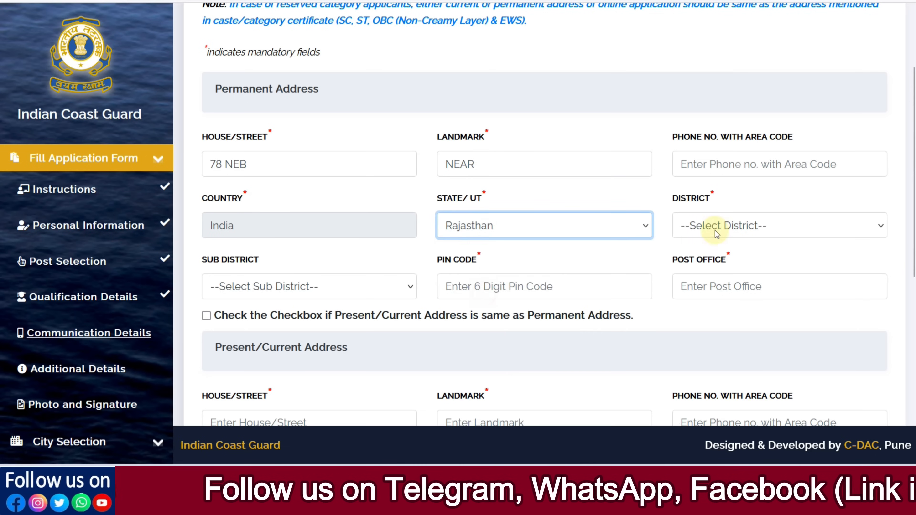
{"action": "left_click", "coordinate": [715, 227]}
{"action": "left_click", "coordinate": [693, 292]}
{"action": "left_click", "coordinate": [289, 289]}
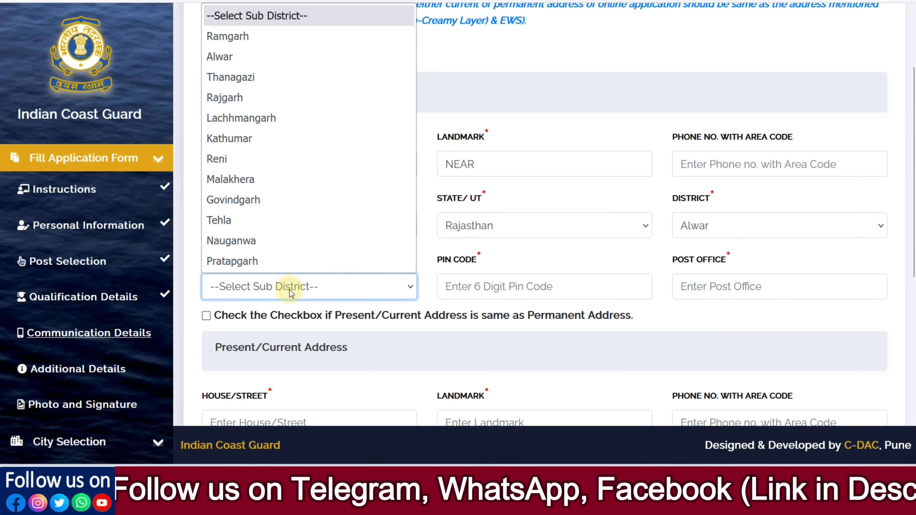
{"action": "left_click", "coordinate": [271, 54]}
- Enter the postal code and post office of the candidate's permanent address
{"action": "left_click", "coordinate": [478, 297]}
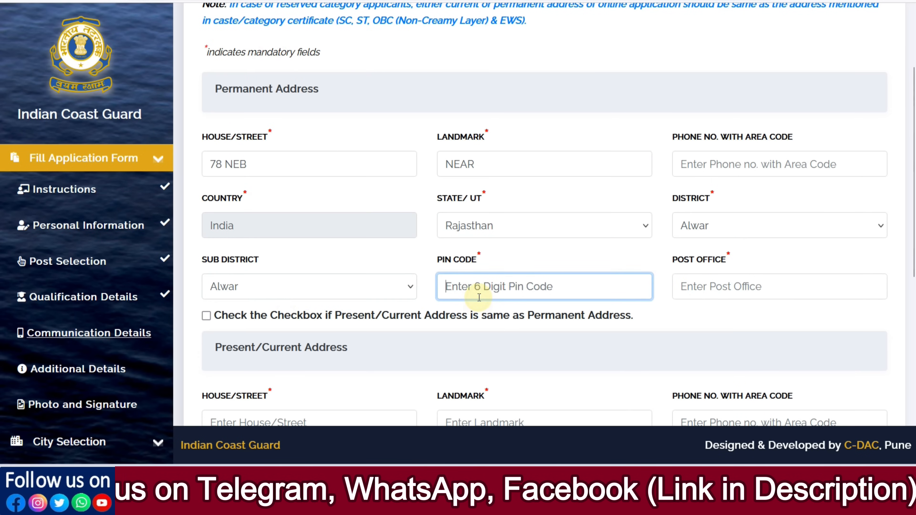
{"action": "type", "text": "301001"}
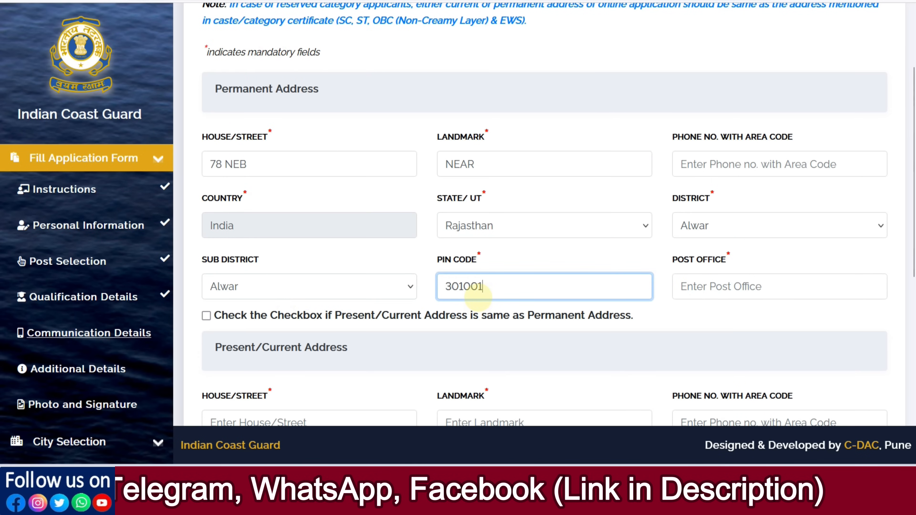
{"action": "key", "text": "Tab"}
{"action": "type", "text": "ALW"}
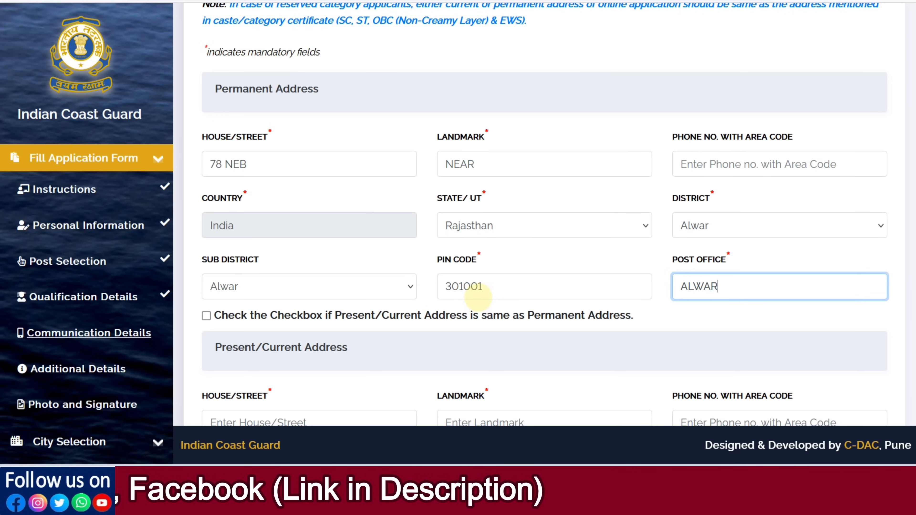
{"action": "scroll", "coordinate": [291, 264], "scroll_direction": "down", "scroll_amount": 2}
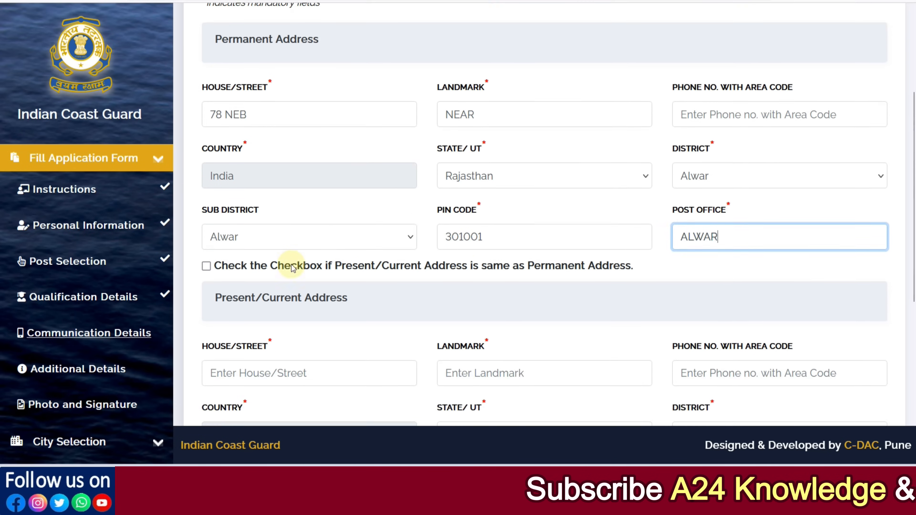
- Mark the present address as the same as the permanent address and select the candidate's domicile state and district
{"action": "left_click", "coordinate": [206, 242]}
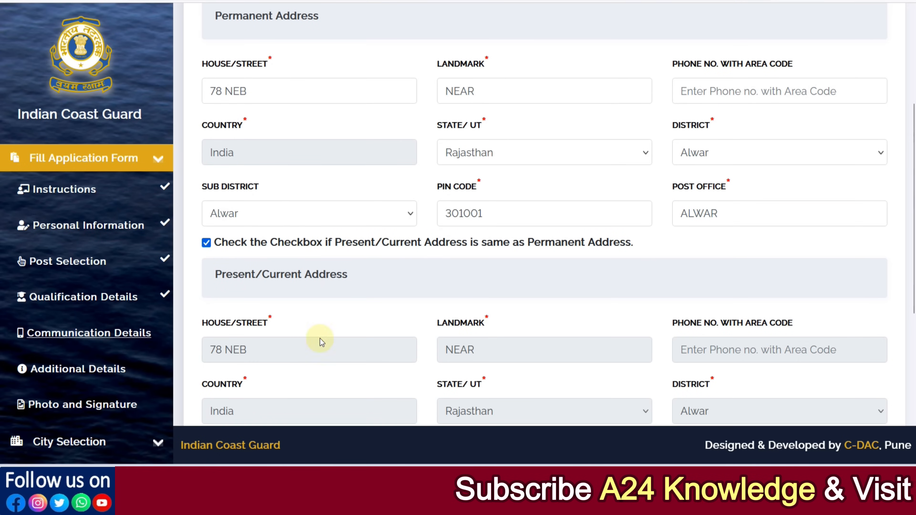
{"action": "scroll", "coordinate": [403, 266], "scroll_direction": "down", "scroll_amount": 8}
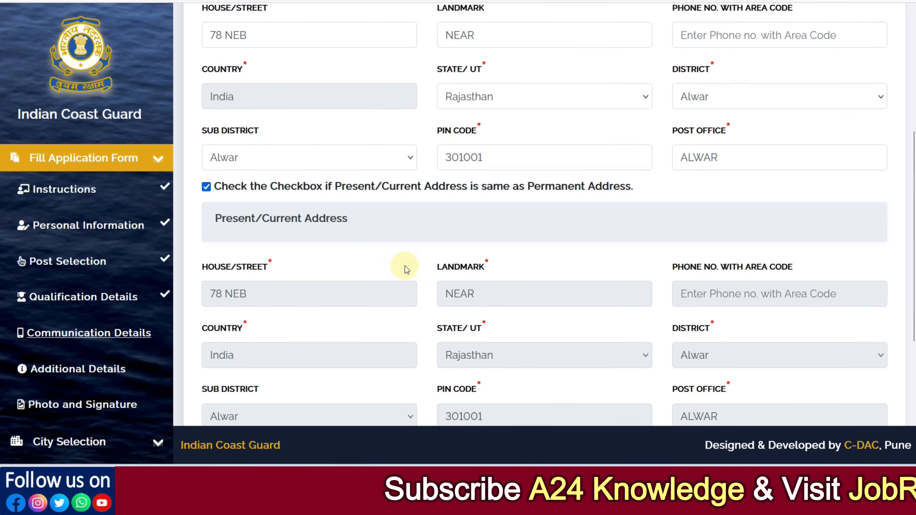
{"action": "left_click", "coordinate": [316, 291]}
{"action": "scroll", "coordinate": [304, 225], "scroll_direction": "down", "scroll_amount": 5}
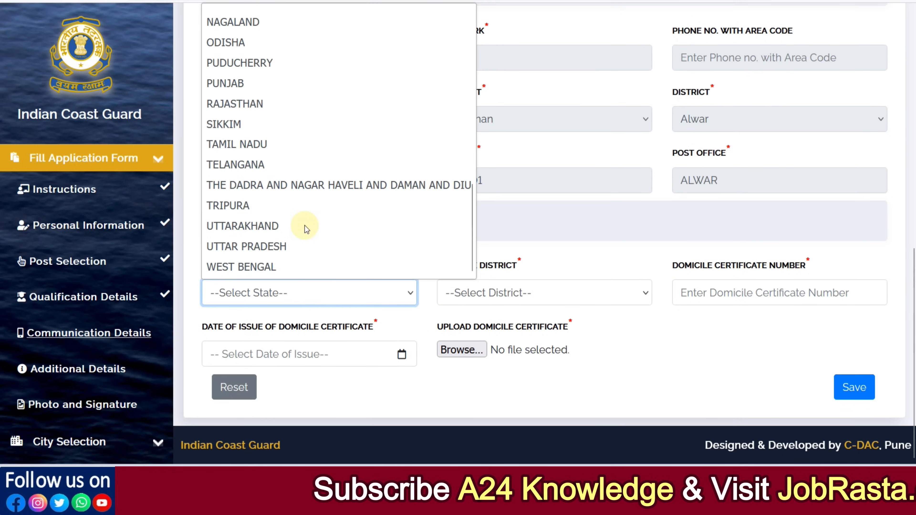
{"action": "left_click", "coordinate": [251, 119]}
{"action": "left_click", "coordinate": [479, 292]}
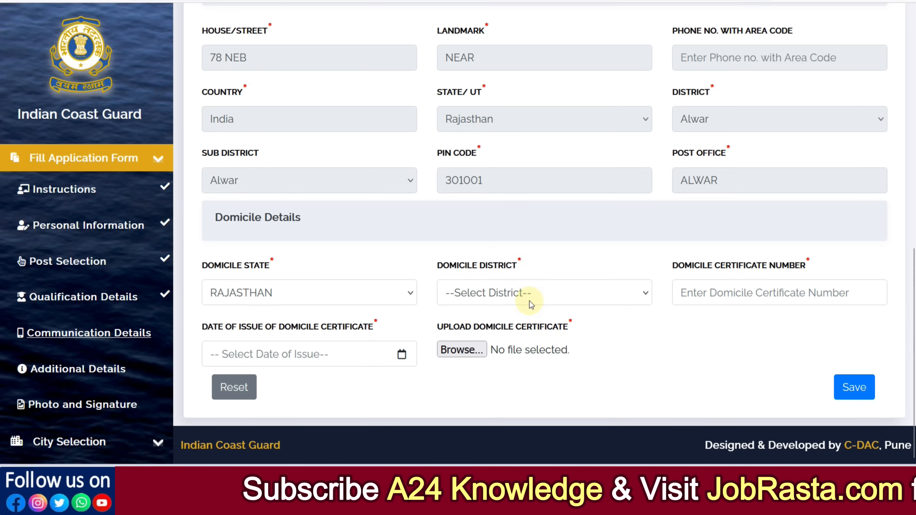
{"action": "left_click", "coordinate": [529, 301]}
{"action": "left_click", "coordinate": [484, 57]}
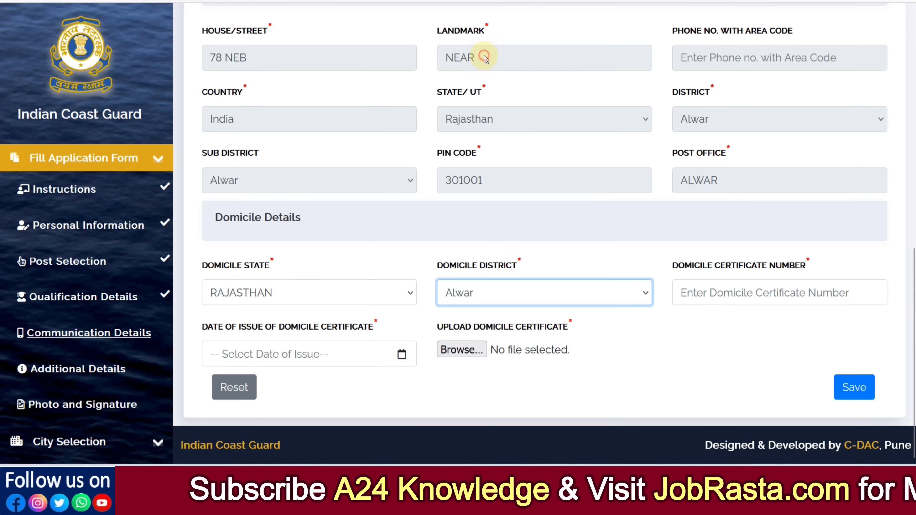
- Enter the candidate's domicile certificate number and set its date of issue to 1 February 2025
{"action": "left_click", "coordinate": [709, 292]}
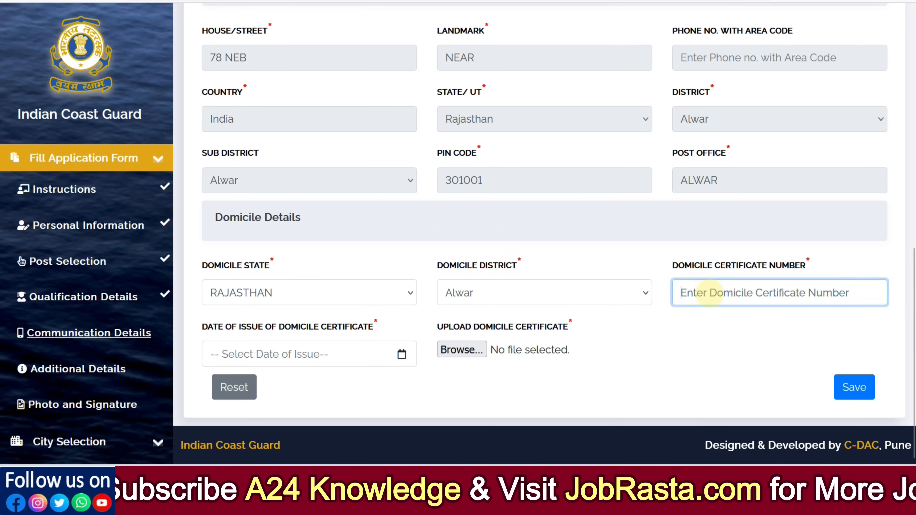
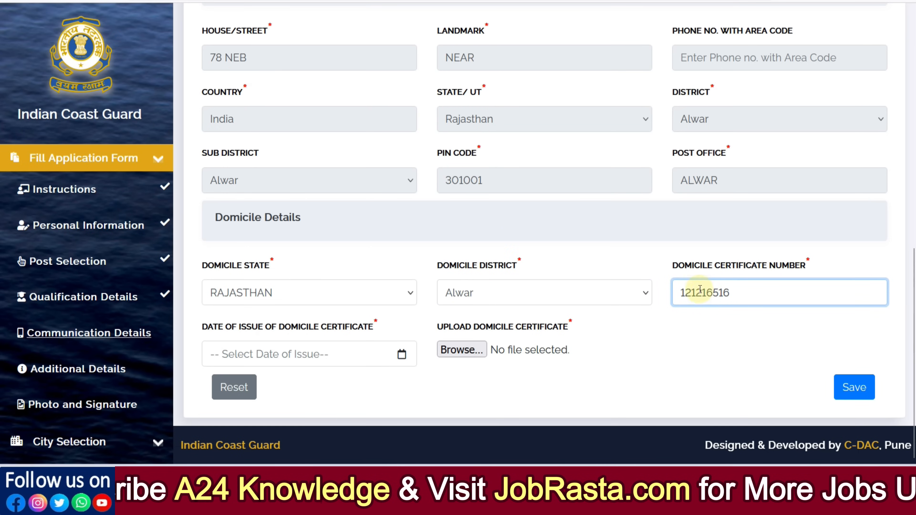
{"action": "left_click", "coordinate": [402, 354]}
{"action": "left_click", "coordinate": [376, 354]}
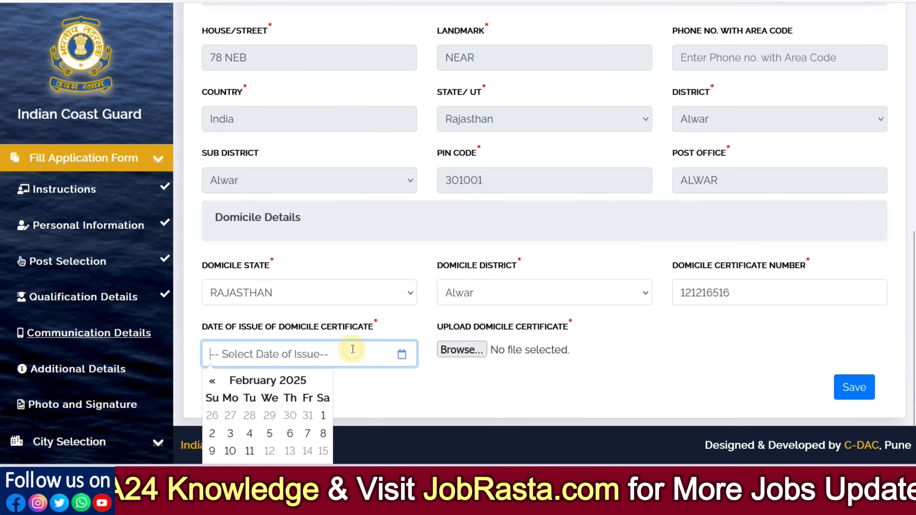
{"action": "left_click", "coordinate": [321, 412]}
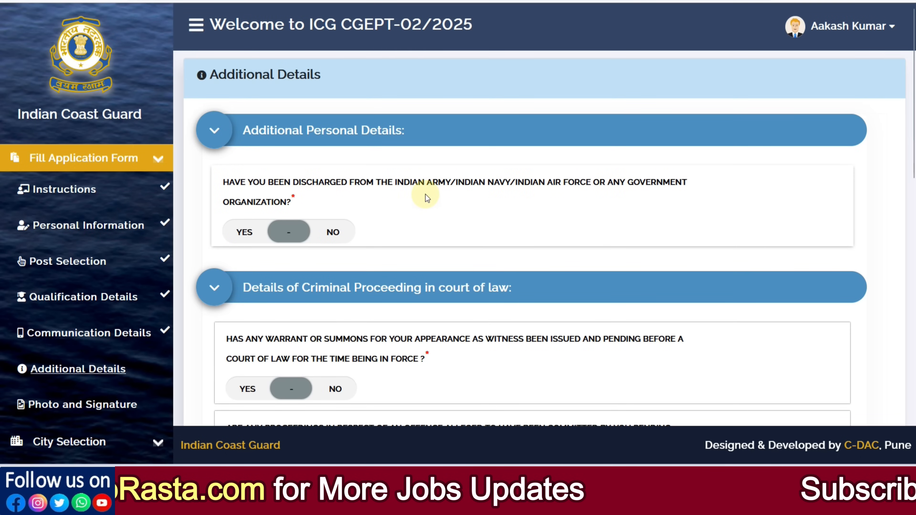
- Answer No to the government-service discharge question and to all four questions about criminal proceedings in court
{"action": "left_click", "coordinate": [329, 232]}
{"action": "scroll", "coordinate": [388, 240], "scroll_direction": "down", "scroll_amount": 5}
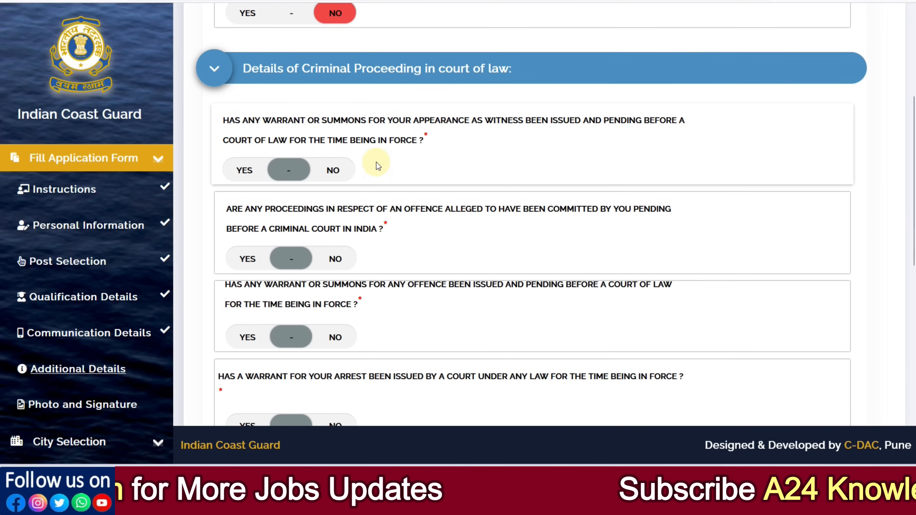
{"action": "left_click", "coordinate": [332, 171]}
{"action": "left_click", "coordinate": [335, 258]}
{"action": "scroll", "coordinate": [395, 253], "scroll_direction": "down", "scroll_amount": 3}
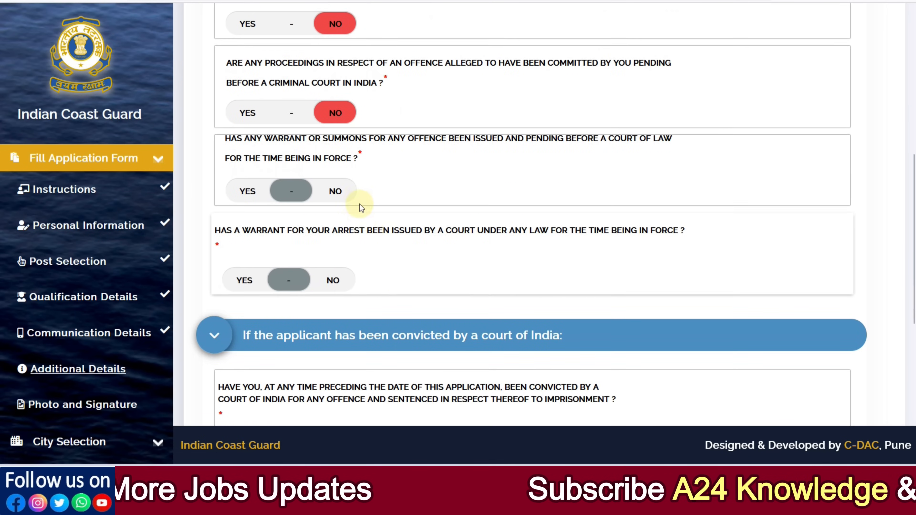
{"action": "left_click", "coordinate": [346, 195]}
{"action": "left_click", "coordinate": [330, 279]}
- Answer No to both court conviction questions and to the question about being debarred during any recruitment process
{"action": "scroll", "coordinate": [385, 256], "scroll_direction": "down", "scroll_amount": 5}
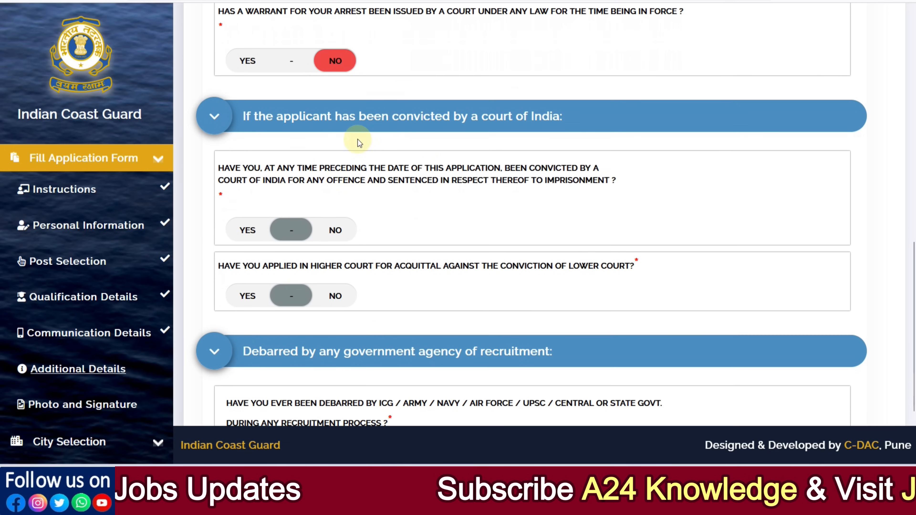
{"action": "left_click", "coordinate": [332, 232]}
{"action": "left_click", "coordinate": [335, 294]}
{"action": "scroll", "coordinate": [409, 267], "scroll_direction": "down", "scroll_amount": 3}
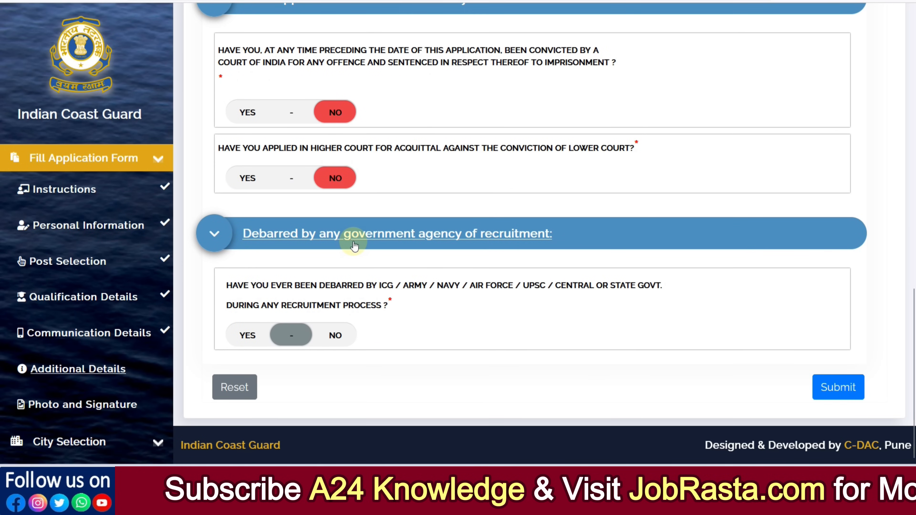
{"action": "left_click", "coordinate": [347, 342]}
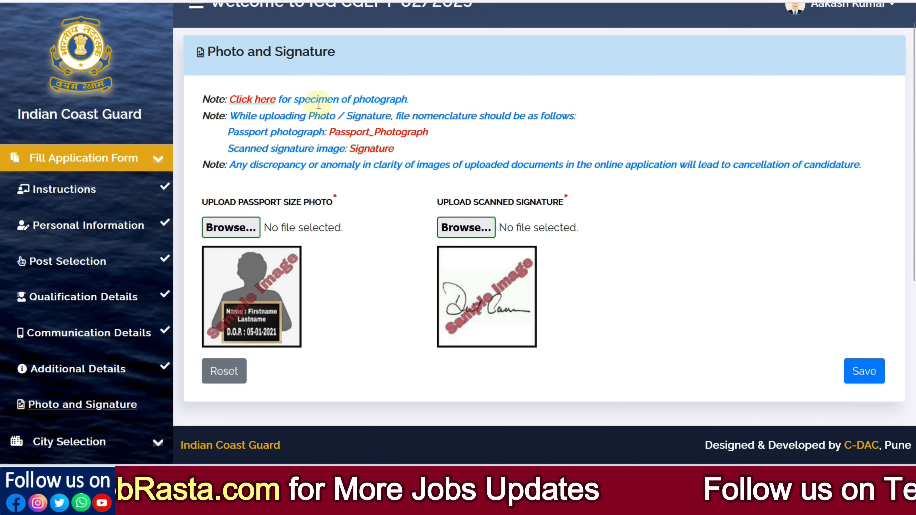
- Review the specimen photographs and the photo requirements, and return to the Photo and Signature form
{"action": "left_click", "coordinate": [263, 99]}
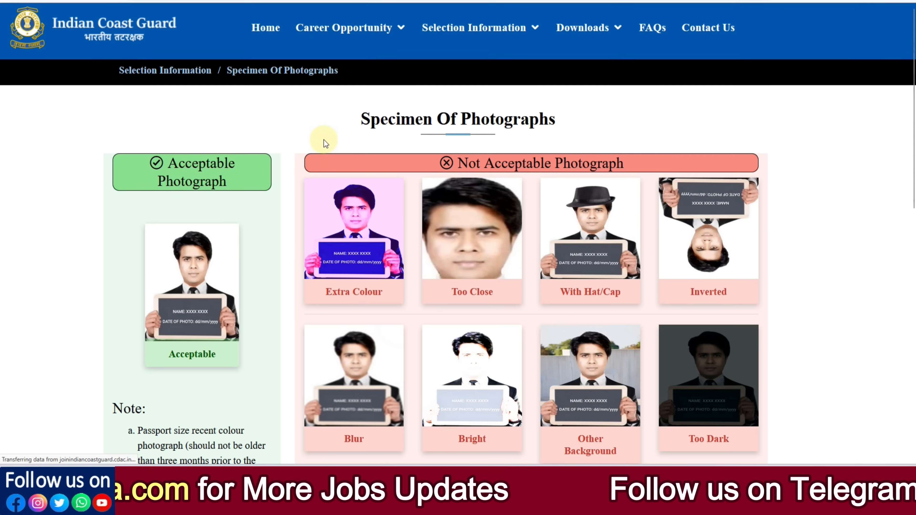
{"action": "scroll", "coordinate": [298, 156], "scroll_direction": "down", "scroll_amount": 2}
{"action": "scroll", "coordinate": [270, 170], "scroll_direction": "down", "scroll_amount": 3}
{"action": "scroll", "coordinate": [230, 217], "scroll_direction": "up", "scroll_amount": 2}
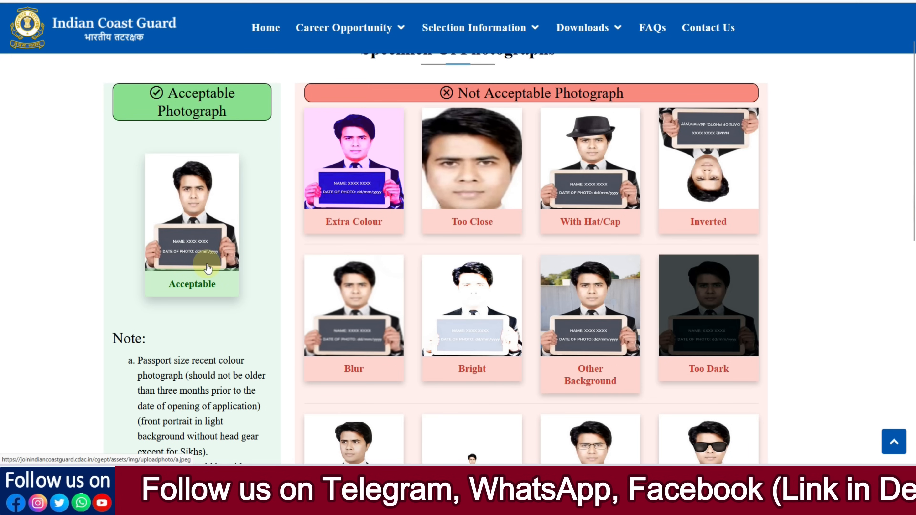
{"action": "scroll", "coordinate": [207, 267], "scroll_direction": "down", "scroll_amount": 10}
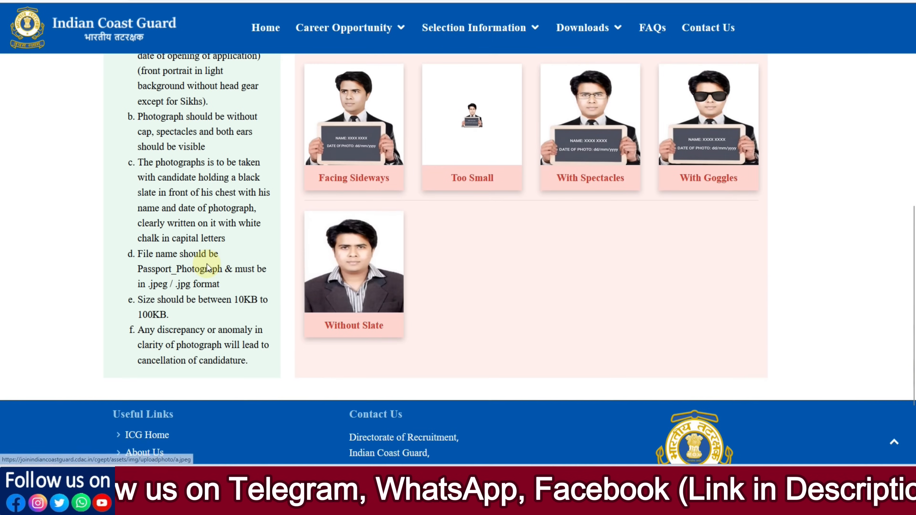
{"action": "scroll", "coordinate": [207, 265], "scroll_direction": "up", "scroll_amount": 5}
{"action": "scroll", "coordinate": [207, 264], "scroll_direction": "up", "scroll_amount": 6}
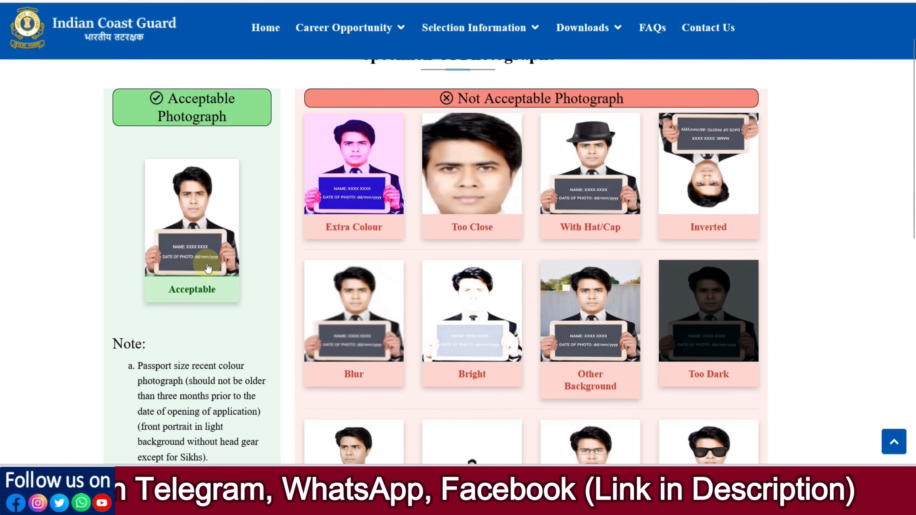
{"action": "scroll", "coordinate": [592, 323], "scroll_direction": "down", "scroll_amount": 3}
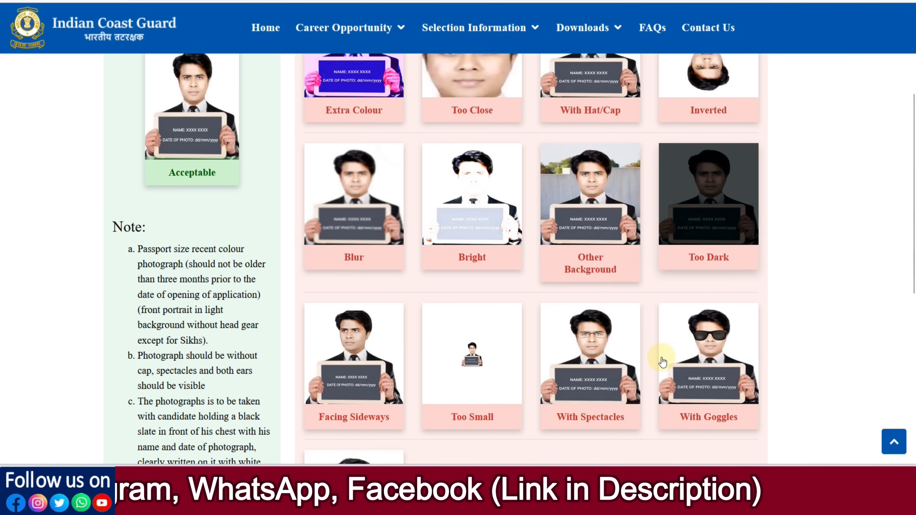
{"action": "scroll", "coordinate": [431, 341], "scroll_direction": "up", "scroll_amount": 2}
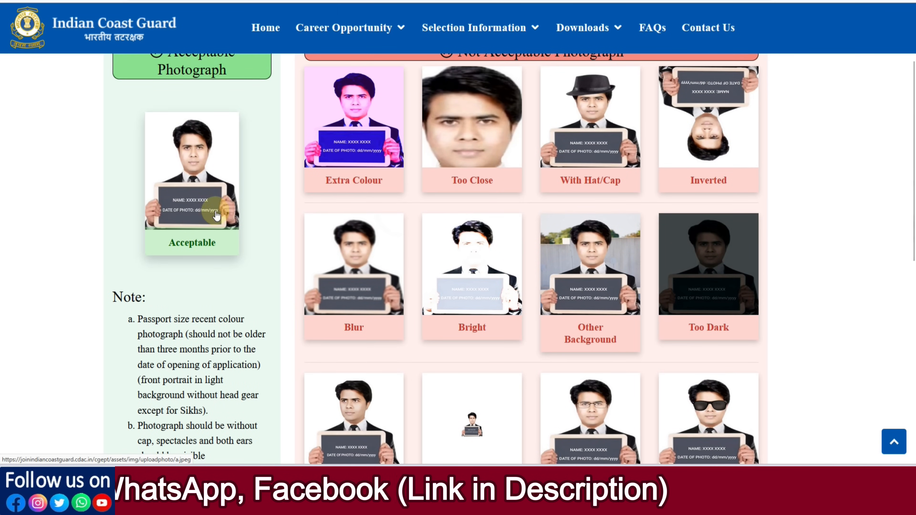
{"action": "left_click", "coordinate": [355, 1]}
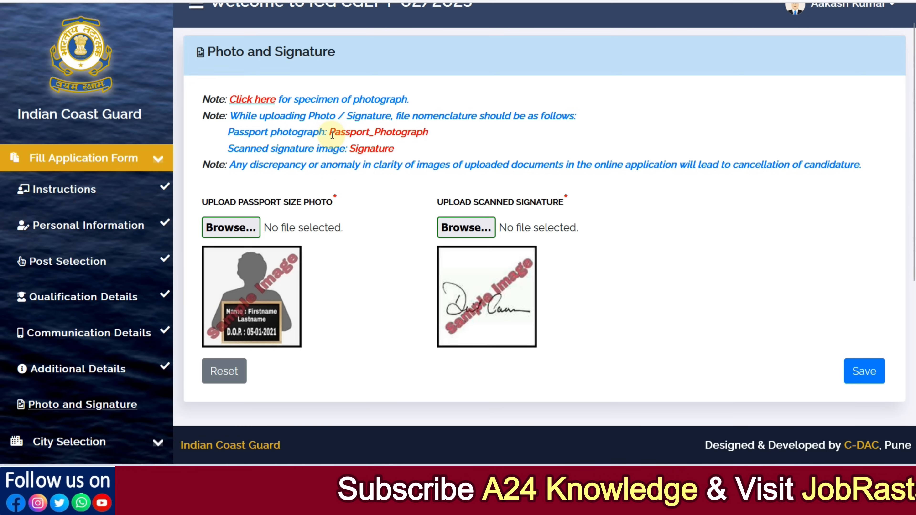
- Check the file names required for the passport photograph and the scanned signature image
{"action": "left_click_drag", "start_coordinate": [332, 135], "coordinate": [431, 136]}
{"action": "left_click", "coordinate": [448, 137]}
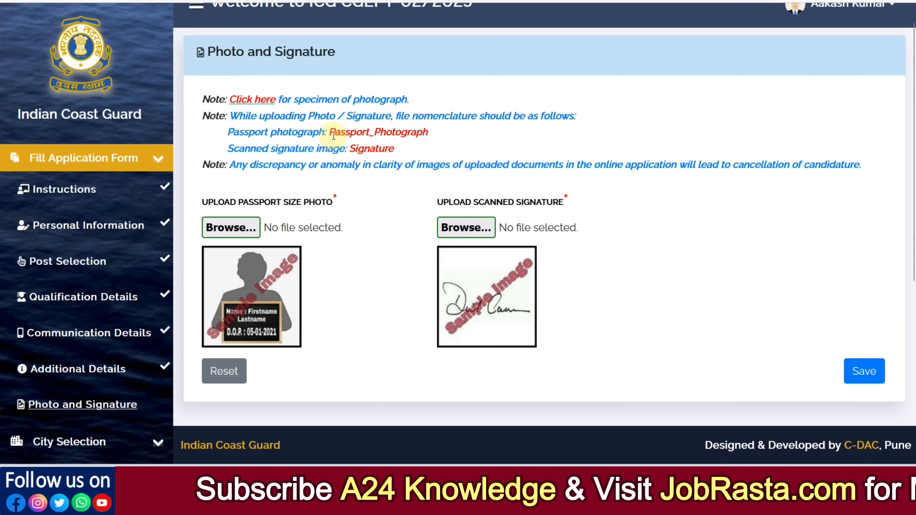
{"action": "left_click_drag", "start_coordinate": [332, 131], "coordinate": [414, 130]}
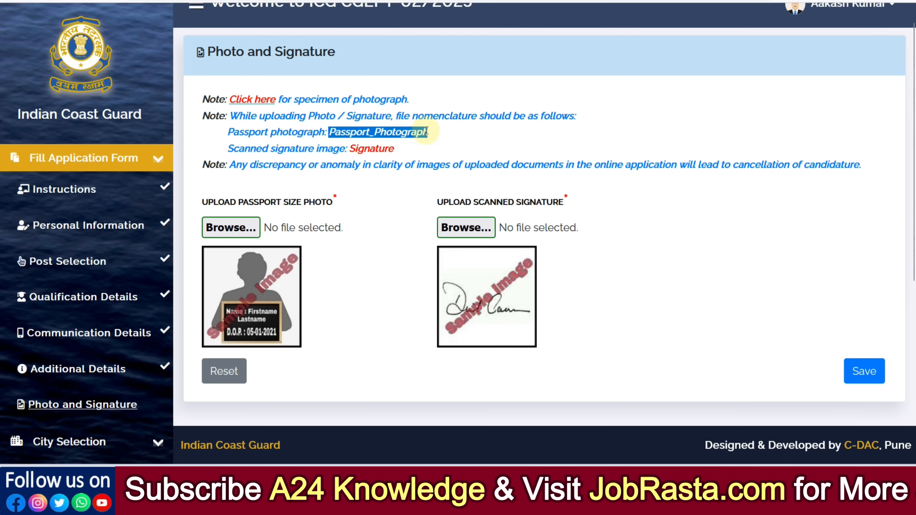
{"action": "left_click", "coordinate": [435, 133]}
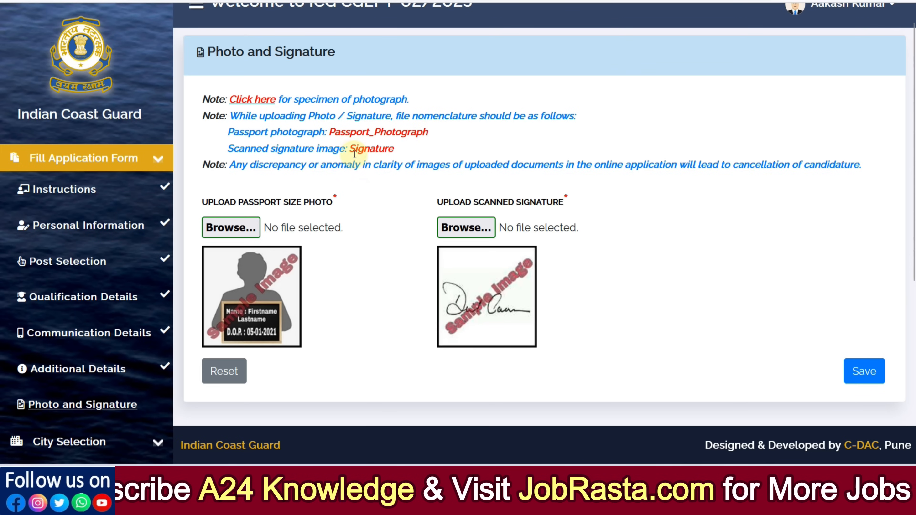
{"action": "left_click_drag", "start_coordinate": [351, 150], "coordinate": [393, 152]}
{"action": "left_click", "coordinate": [403, 151]}
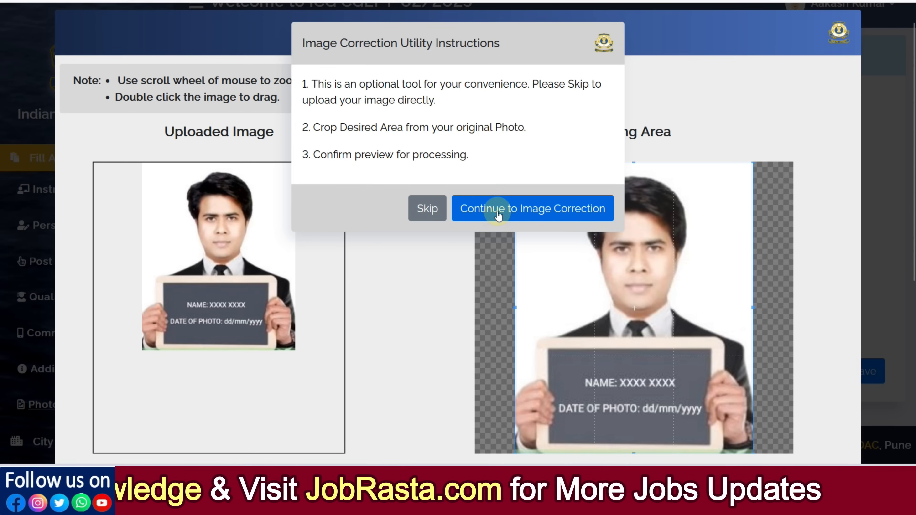
- Skip image correction for the Passport_Photograph.JPG upload and start the camera for the live image capture
{"action": "left_click", "coordinate": [428, 213]}
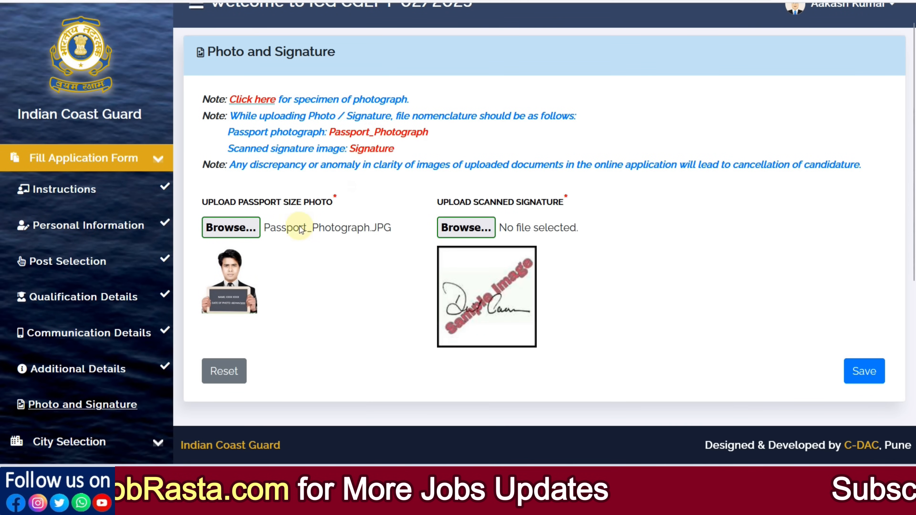
{"action": "left_click", "coordinate": [358, 233]}
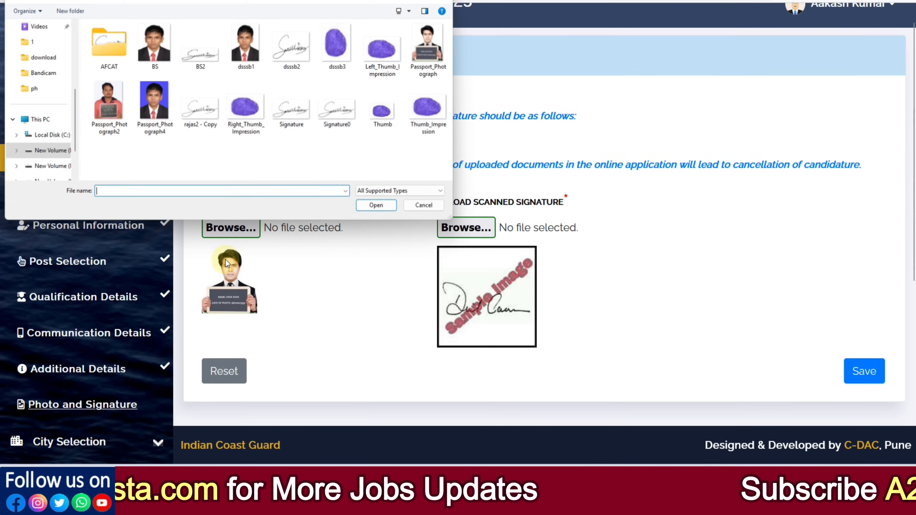
{"action": "left_click", "coordinate": [426, 206]}
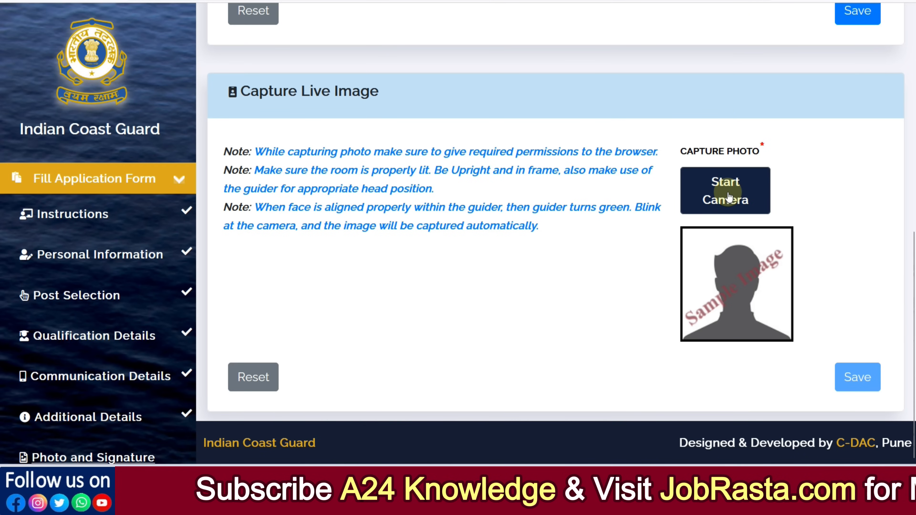
{"action": "left_click", "coordinate": [738, 198]}
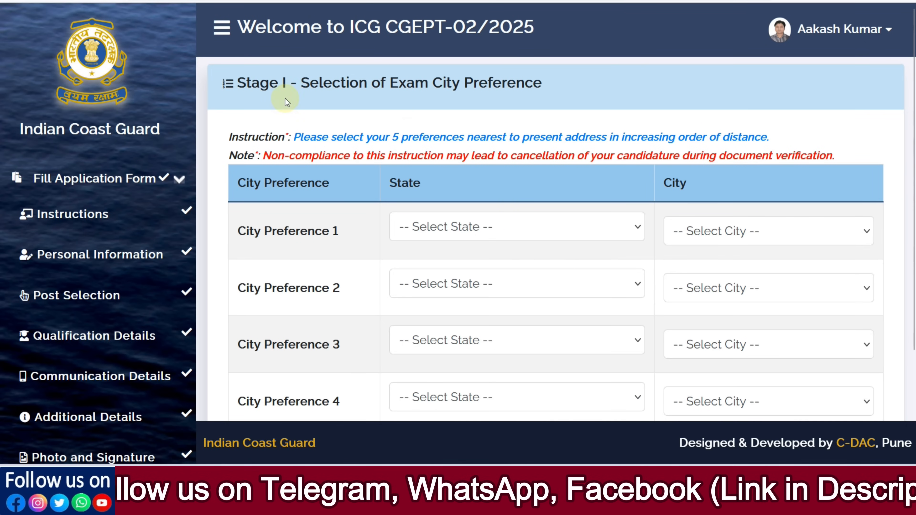
- Set the first exam city preference to Jaipur in Rajasthan
{"action": "scroll", "coordinate": [516, 150], "scroll_direction": "down", "scroll_amount": 2}
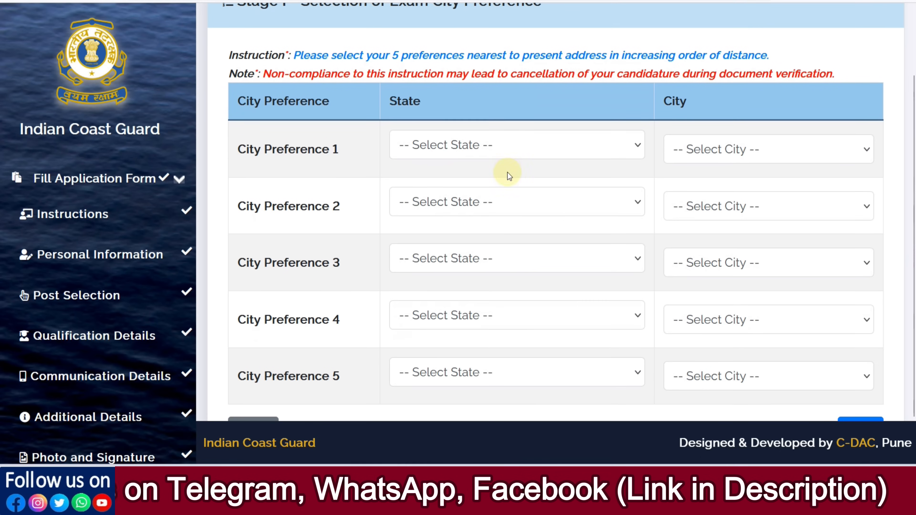
{"action": "left_click", "coordinate": [484, 146]}
{"action": "scroll", "coordinate": [495, 249], "scroll_direction": "down", "scroll_amount": 5}
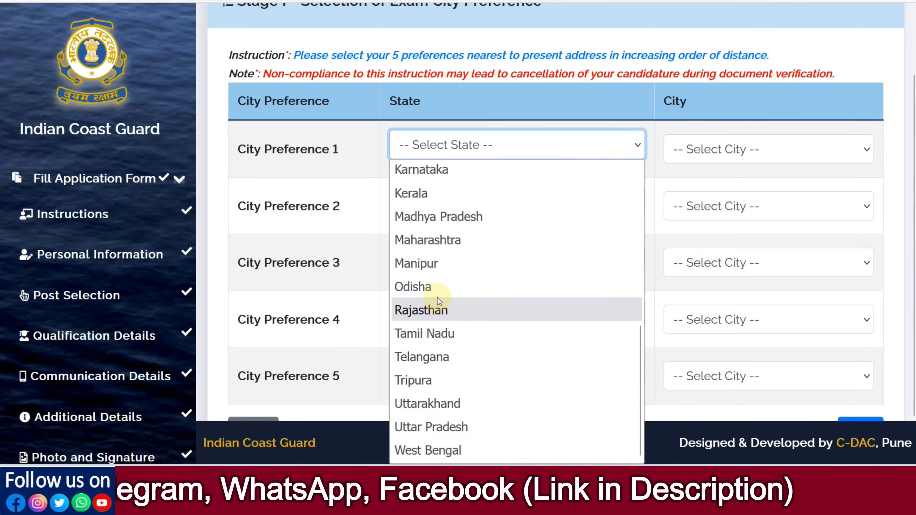
{"action": "left_click", "coordinate": [442, 317]}
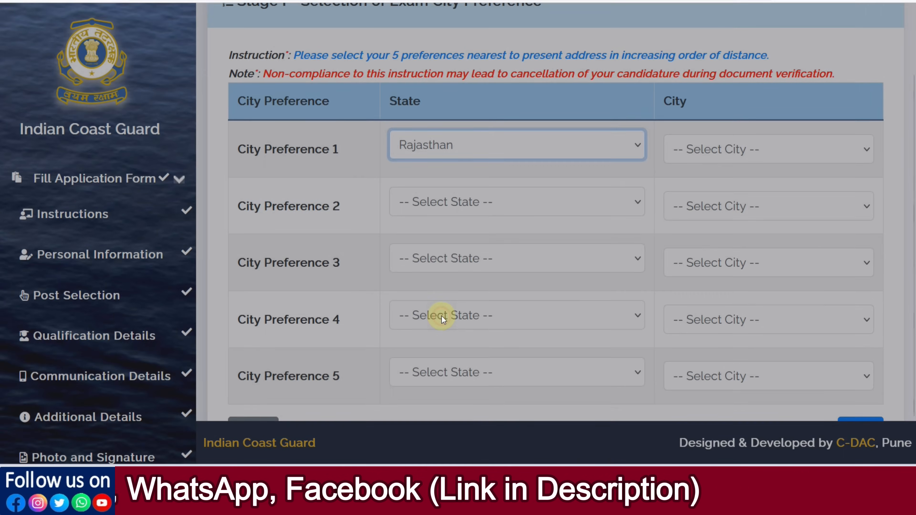
{"action": "left_click", "coordinate": [715, 165]}
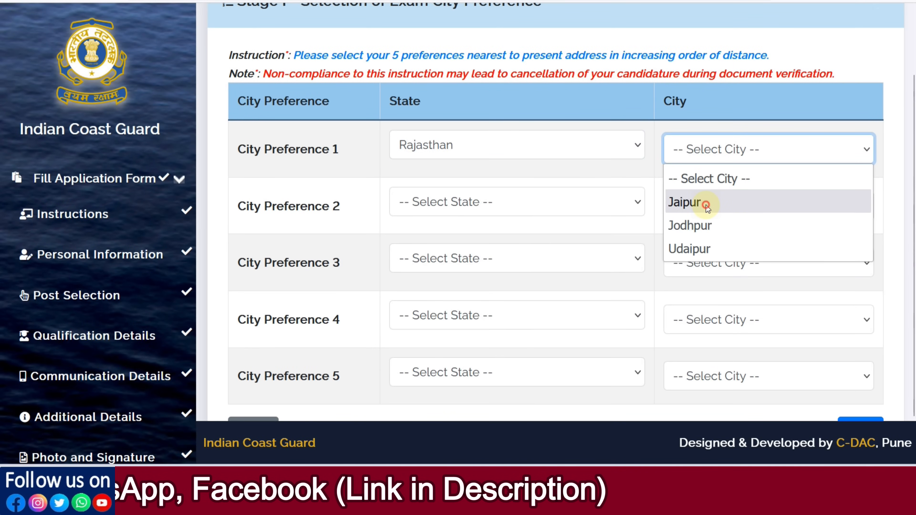
{"action": "left_click", "coordinate": [706, 205]}
- Set the second Stage I exam city preference to Delhi and NCR in the state of Delhi
{"action": "left_click", "coordinate": [536, 209]}
{"action": "scroll", "coordinate": [501, 318], "scroll_direction": "down", "scroll_amount": 2}
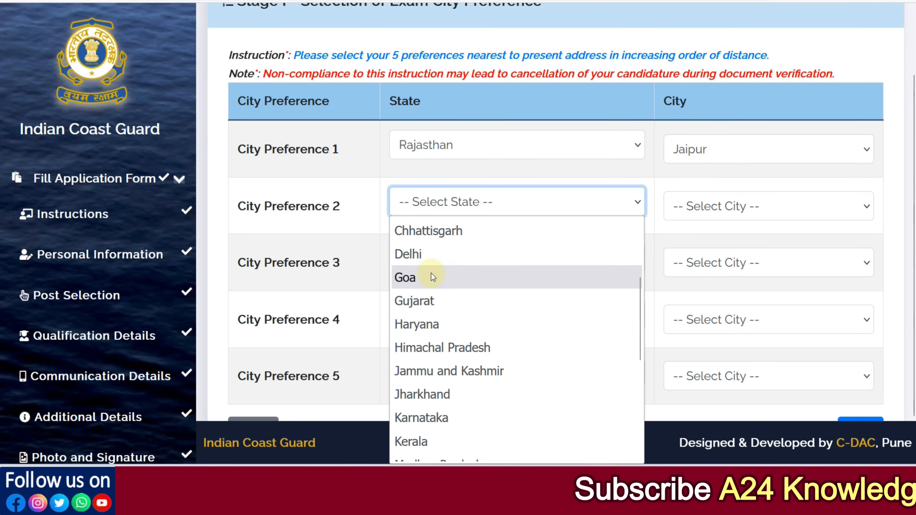
{"action": "left_click", "coordinate": [422, 252]}
{"action": "left_click", "coordinate": [679, 213]}
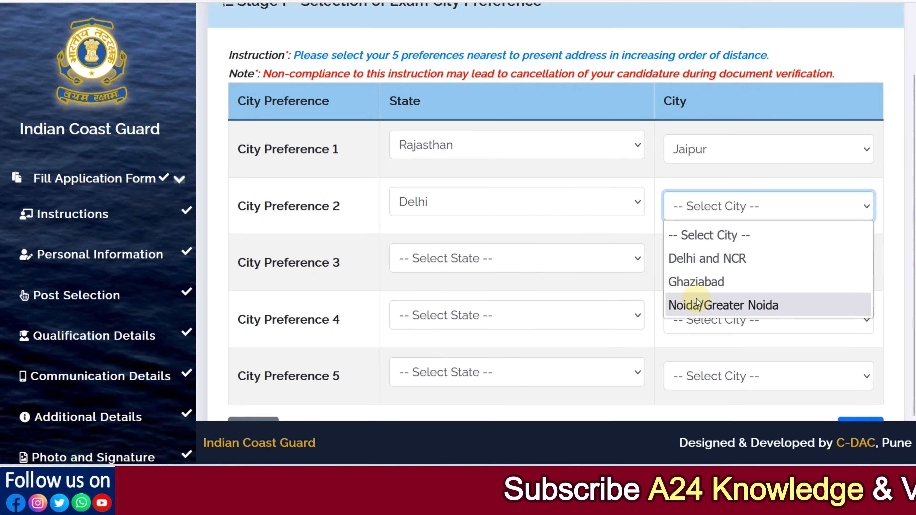
{"action": "left_click", "coordinate": [693, 259]}
- Set the third Stage I exam city preference to Noida/Greater Noida in the state of Delhi
{"action": "left_click", "coordinate": [494, 267]}
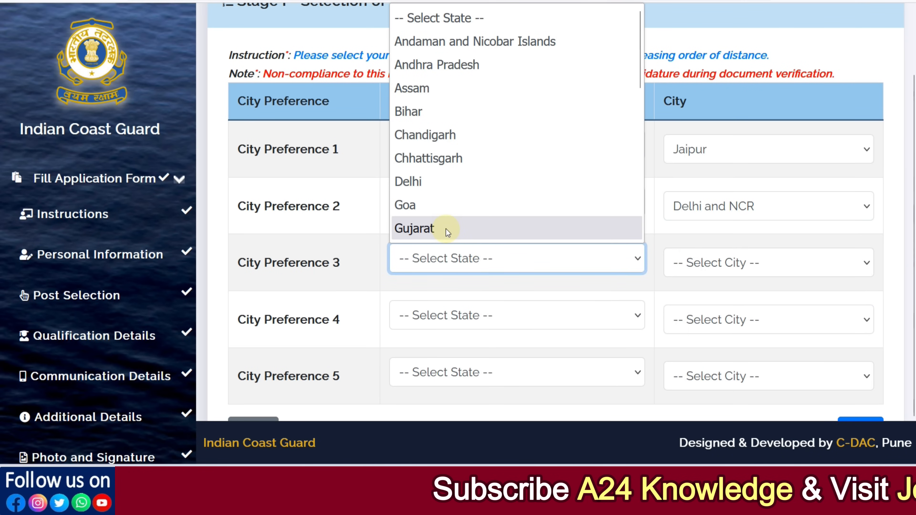
{"action": "scroll", "coordinate": [440, 154], "scroll_direction": "down", "scroll_amount": 2}
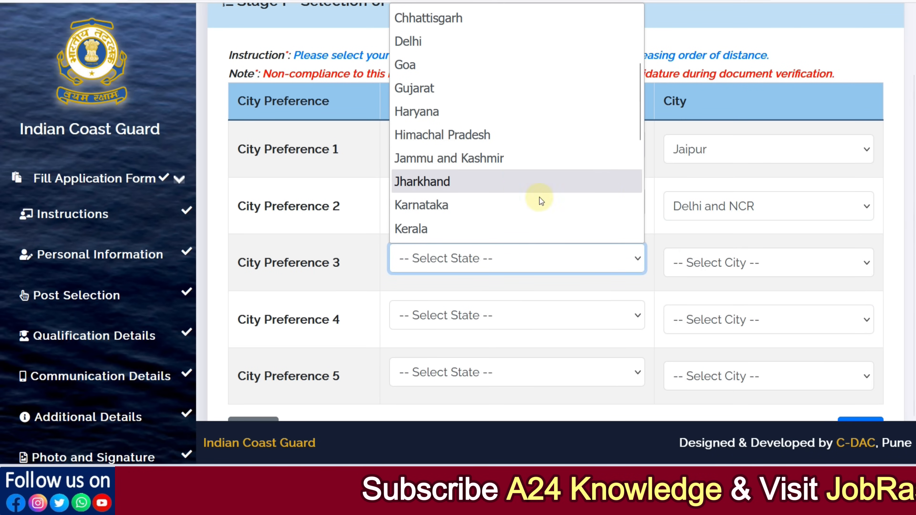
{"action": "scroll", "coordinate": [476, 184], "scroll_direction": "up", "scroll_amount": 2}
{"action": "left_click", "coordinate": [428, 180]}
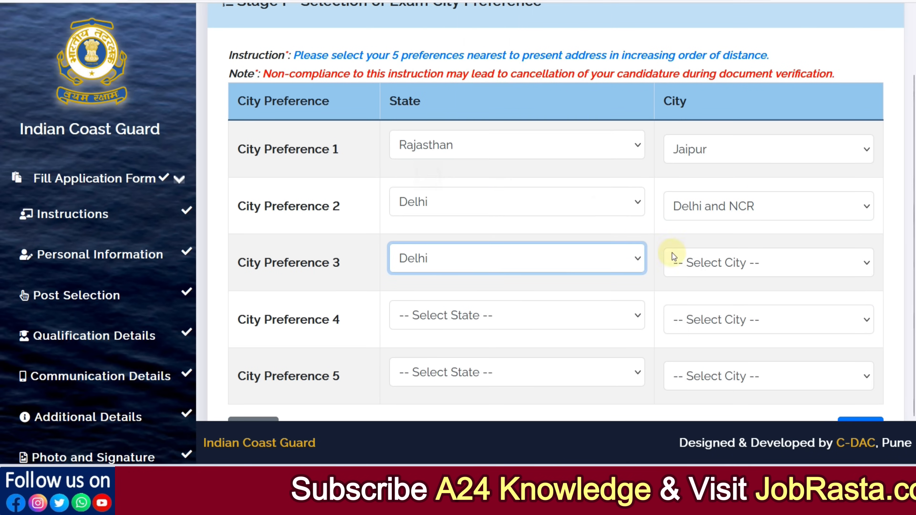
{"action": "left_click", "coordinate": [673, 256]}
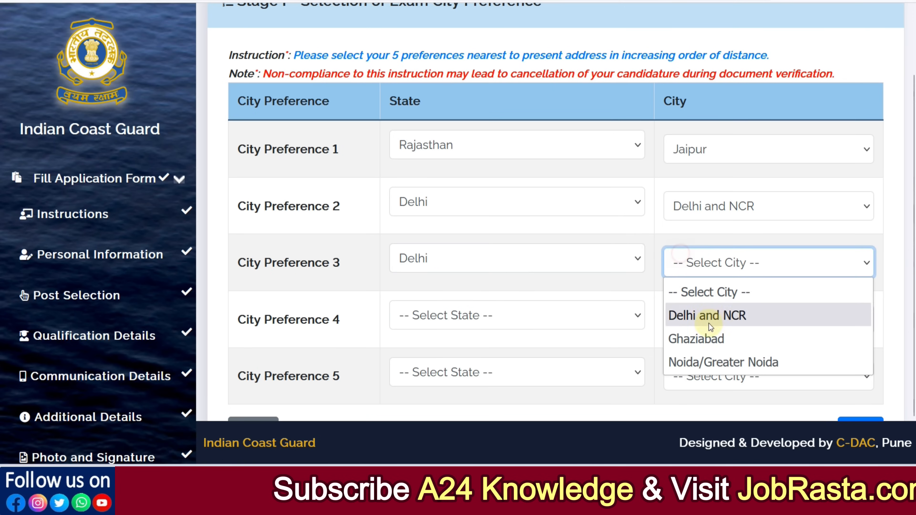
{"action": "left_click", "coordinate": [712, 358]}
- Set the fourth Stage I exam city preference to Udaipur in Rajasthan
{"action": "scroll", "coordinate": [462, 310], "scroll_direction": "down", "scroll_amount": 2}
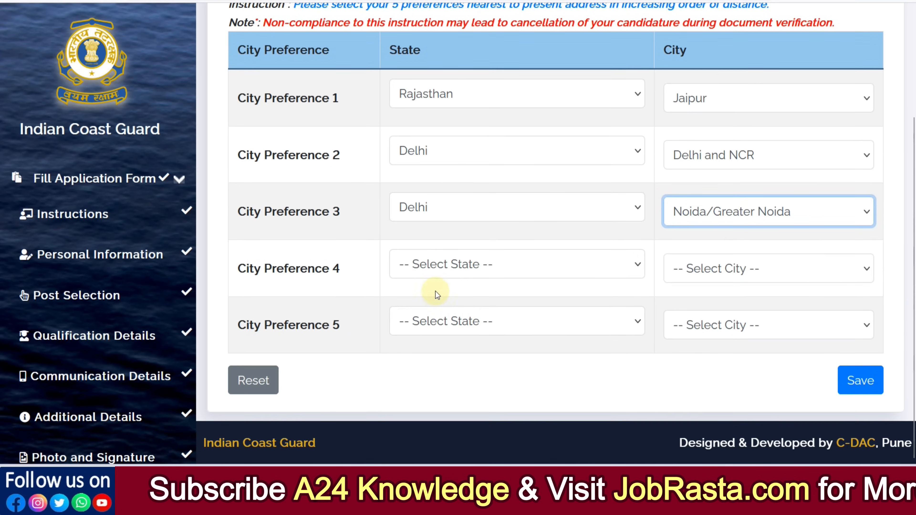
{"action": "left_click", "coordinate": [437, 276]}
{"action": "scroll", "coordinate": [435, 155], "scroll_direction": "down", "scroll_amount": 5}
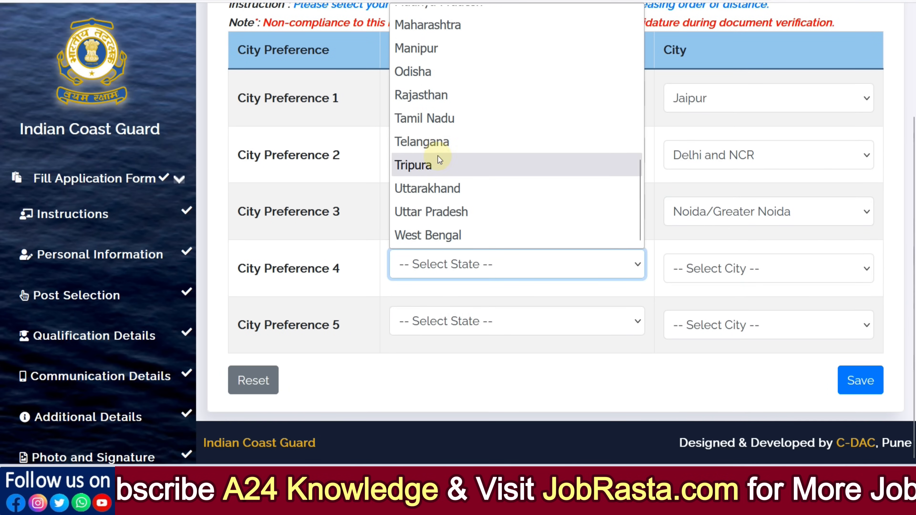
{"action": "left_click", "coordinate": [420, 102]}
{"action": "left_click", "coordinate": [700, 279]}
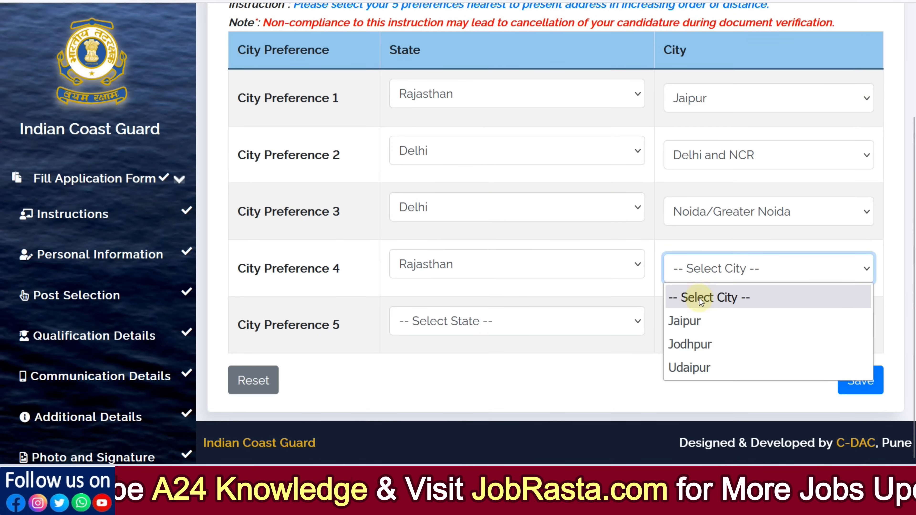
{"action": "left_click", "coordinate": [696, 368]}
- Set the fifth Stage I exam city preference to Lucknow in Uttar Pradesh and save the Stage I preferences
{"action": "left_click", "coordinate": [461, 327]}
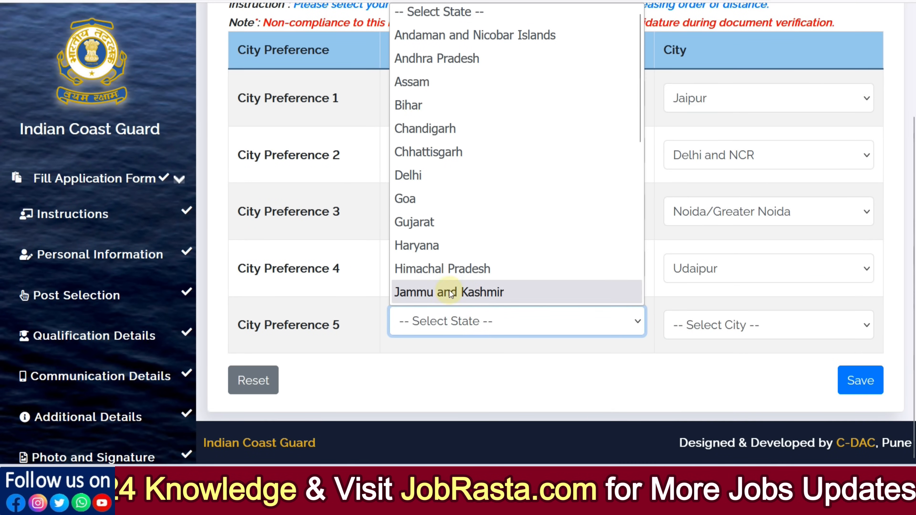
{"action": "scroll", "coordinate": [460, 231], "scroll_direction": "down", "scroll_amount": 5}
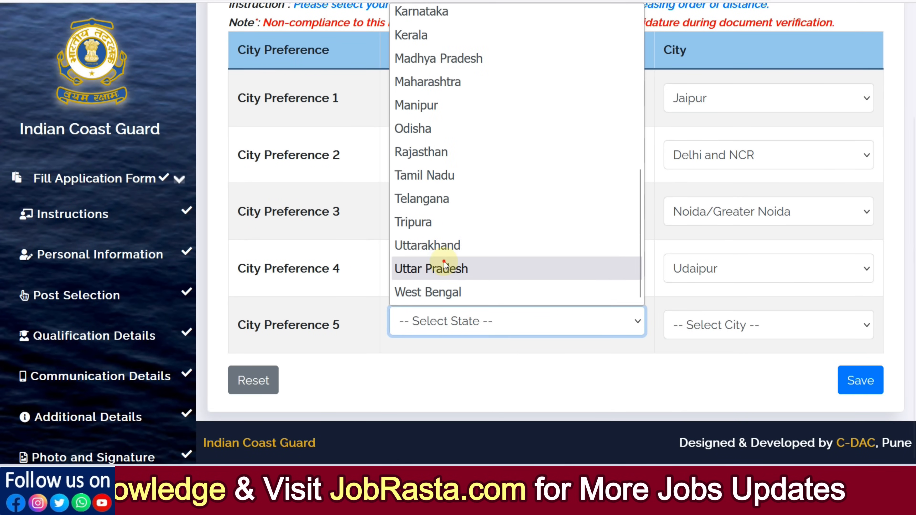
{"action": "left_click", "coordinate": [460, 267]}
{"action": "left_click", "coordinate": [669, 322]}
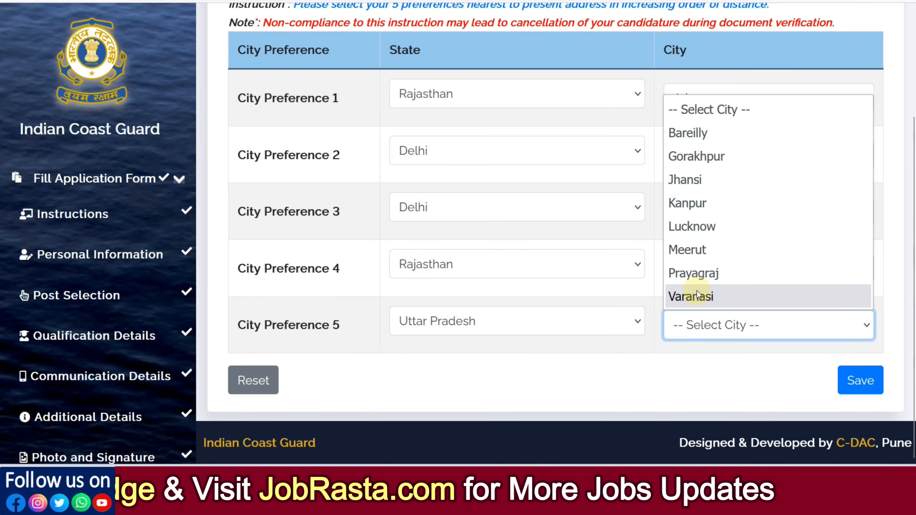
{"action": "left_click", "coordinate": [705, 229]}
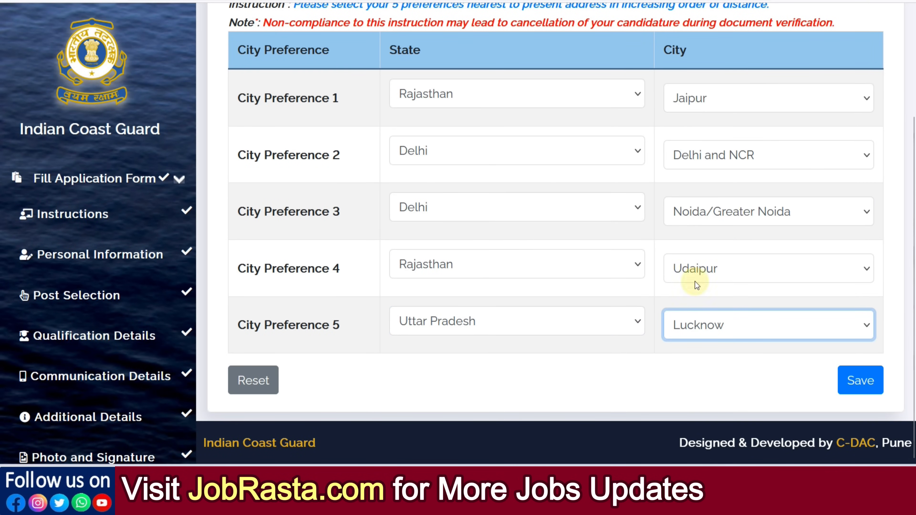
{"action": "left_click", "coordinate": [861, 381]}
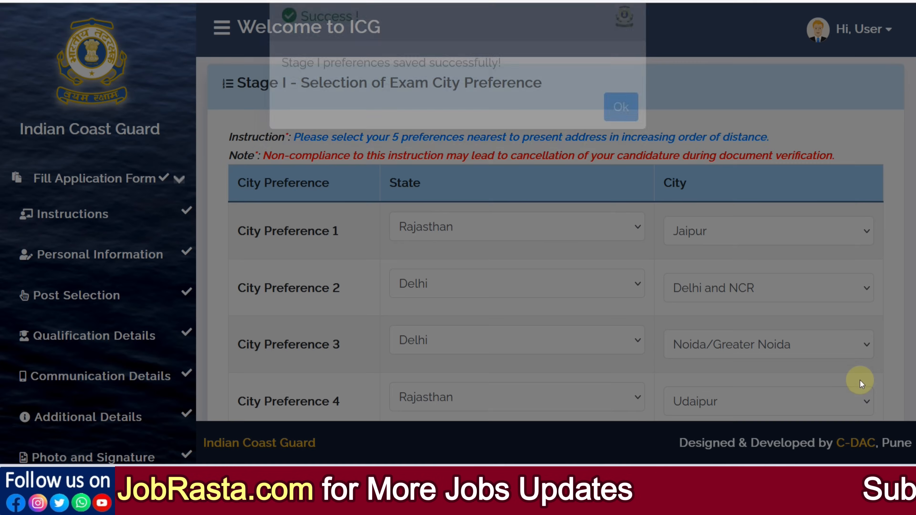
{"action": "left_click", "coordinate": [617, 138]}
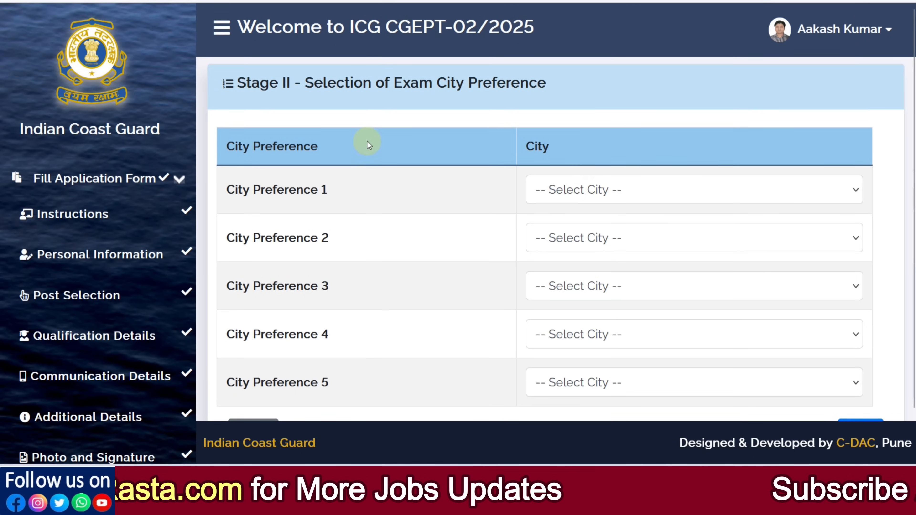
- Set Stage II exam city preferences 1 to 3 to Noida, Goa and Gandhinagar
{"action": "scroll", "coordinate": [465, 156], "scroll_direction": "down", "scroll_amount": 2}
{"action": "left_click", "coordinate": [557, 143]}
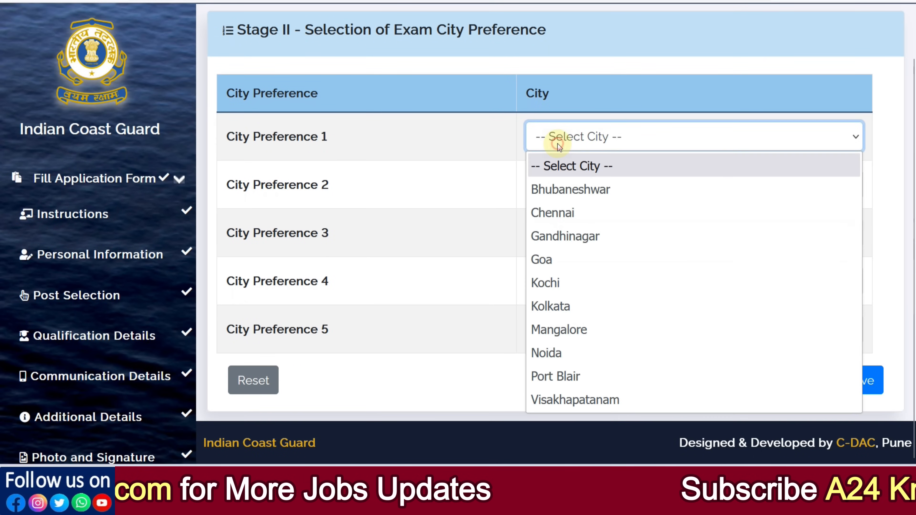
{"action": "left_click", "coordinate": [575, 352]}
{"action": "left_click", "coordinate": [565, 186]}
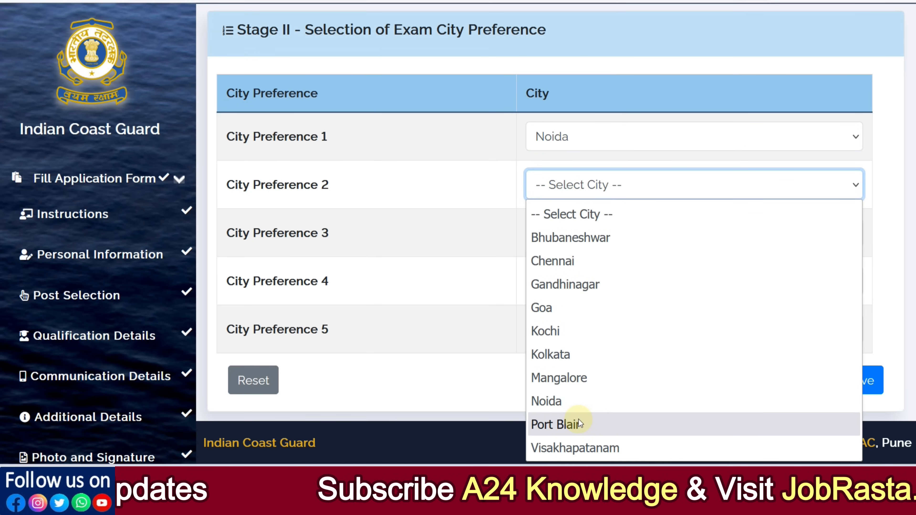
{"action": "left_click", "coordinate": [575, 318]}
{"action": "left_click", "coordinate": [569, 238]}
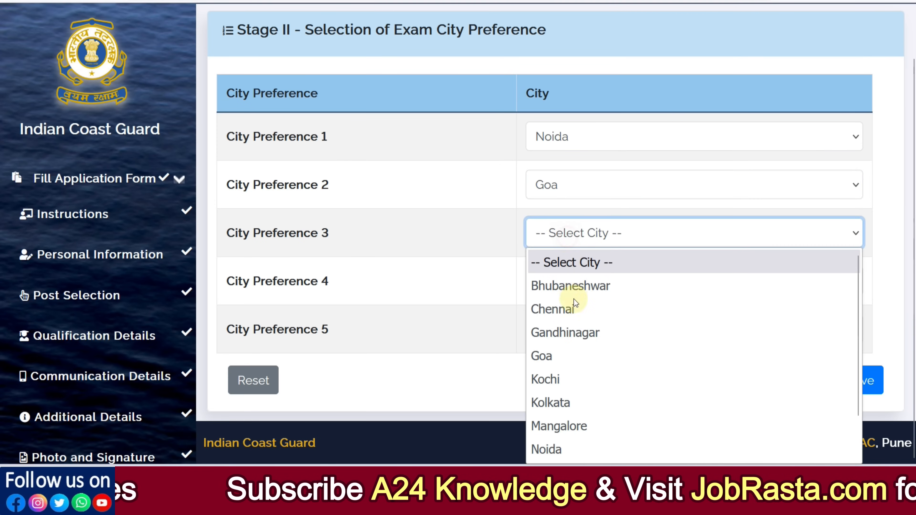
{"action": "left_click", "coordinate": [586, 332]}
- Set Stage II exam city preferences 4 and 5 to Bhubaneshwar and Visakhapatanam, and save the Stage II preferences
{"action": "left_click", "coordinate": [569, 293]}
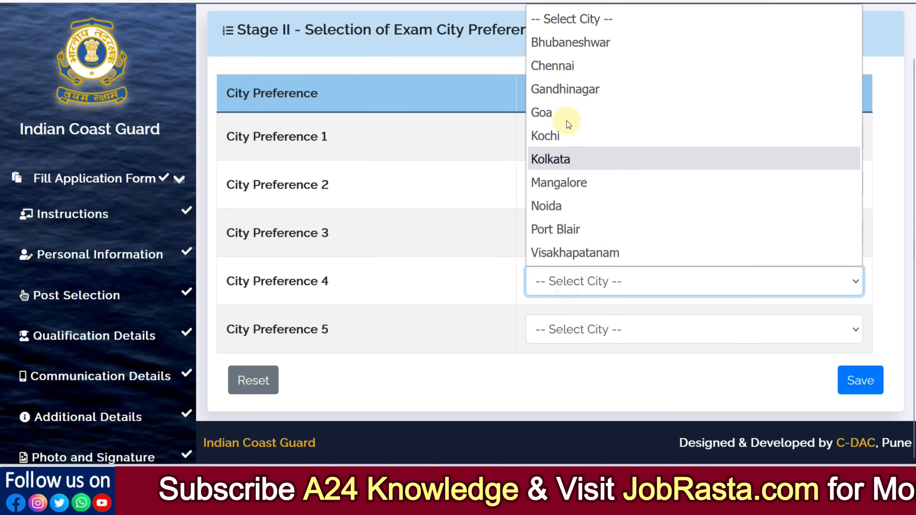
{"action": "left_click", "coordinate": [566, 41]}
{"action": "left_click", "coordinate": [575, 329]}
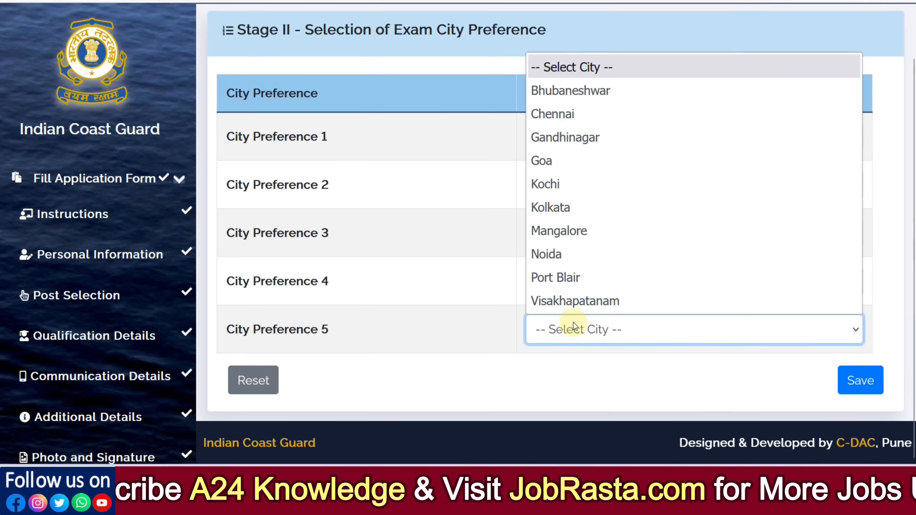
{"action": "left_click", "coordinate": [573, 301]}
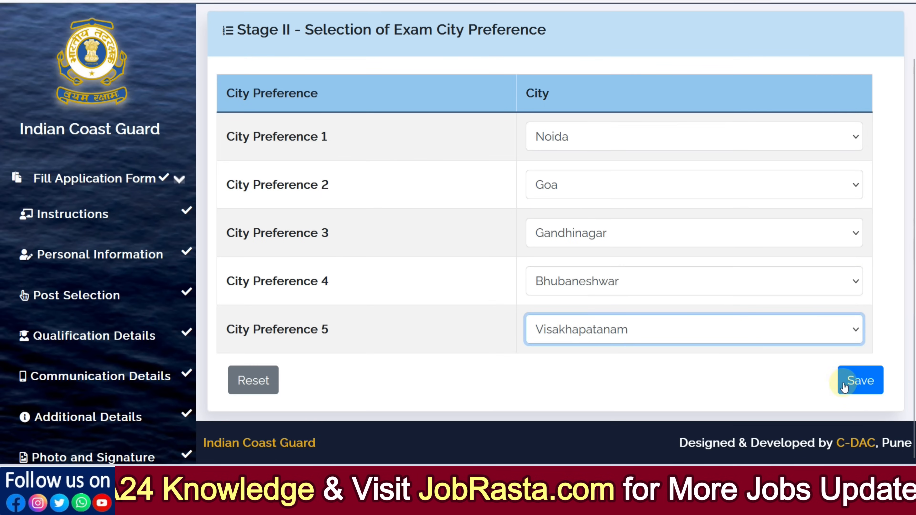
{"action": "left_click", "coordinate": [862, 389]}
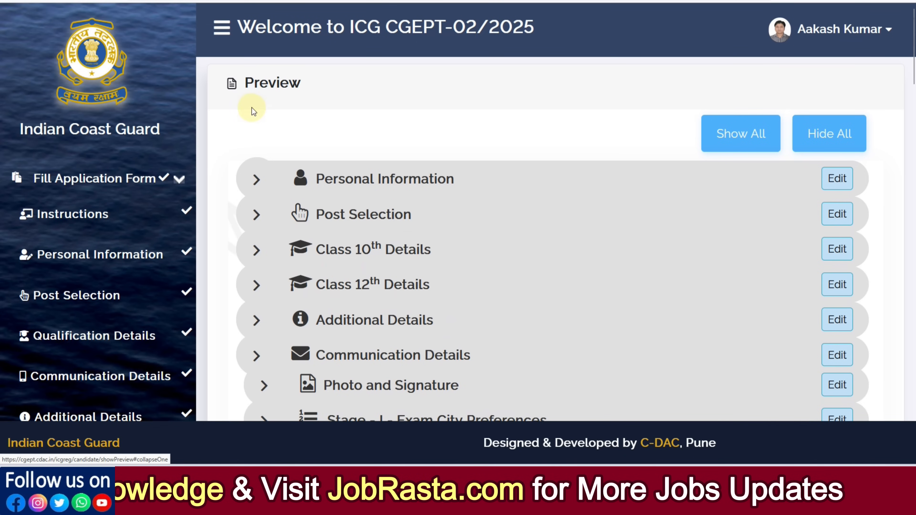
- Look over the application preview's sections and their edit options, from Personal Information to Uploaded Documents
{"action": "scroll", "coordinate": [310, 133], "scroll_direction": "down", "scroll_amount": 4}
{"action": "scroll", "coordinate": [310, 137], "scroll_direction": "up", "scroll_amount": 2}
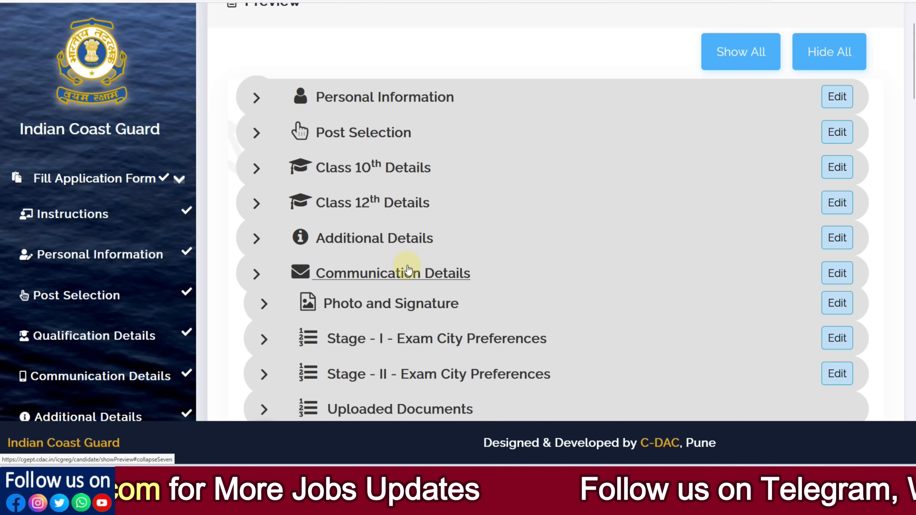
{"action": "scroll", "coordinate": [407, 308], "scroll_direction": "down", "scroll_amount": 2}
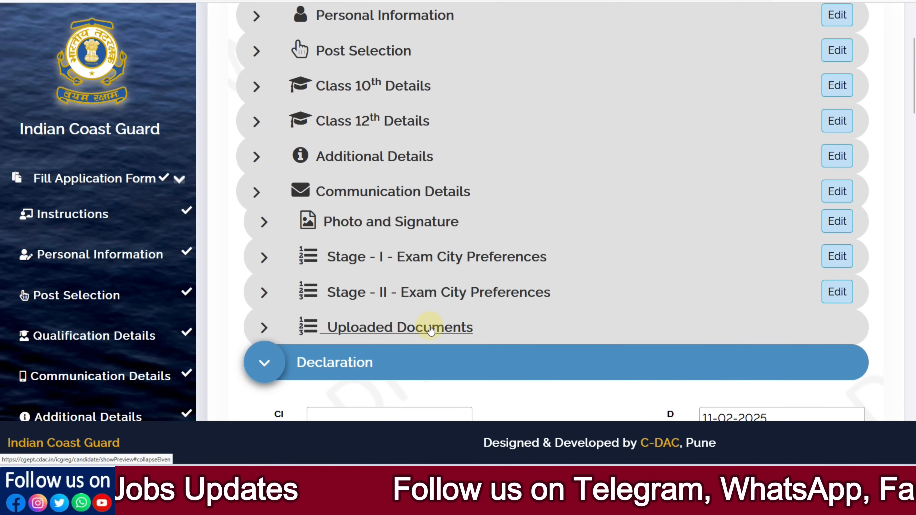
{"action": "scroll", "coordinate": [530, 310], "scroll_direction": "up", "scroll_amount": 2}
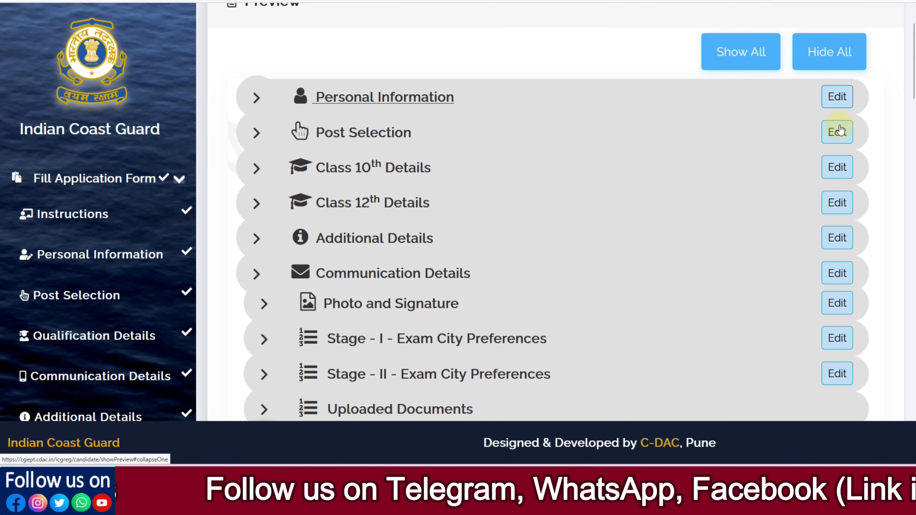
{"action": "scroll", "coordinate": [663, 205], "scroll_direction": "down", "scroll_amount": 6}
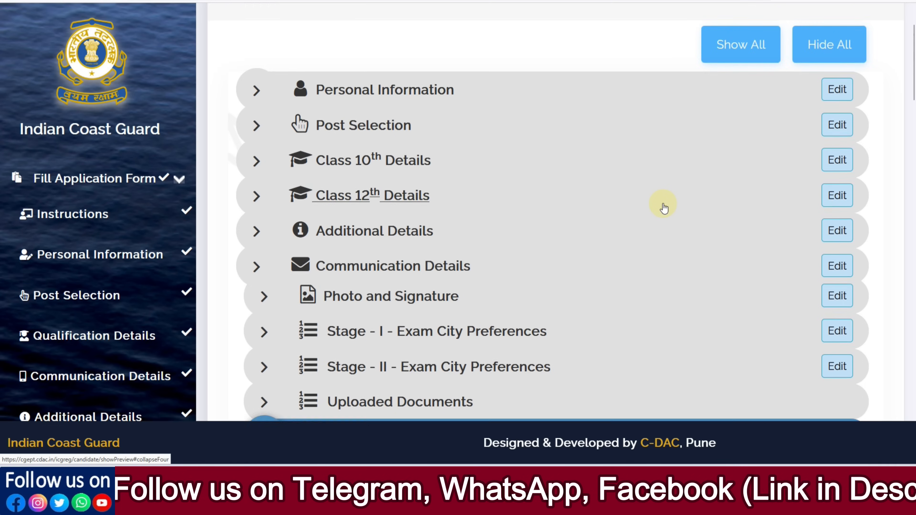
- Enter ALWAR as the city in the Declaration section of the preview
{"action": "scroll", "coordinate": [665, 208], "scroll_direction": "down", "scroll_amount": 1}
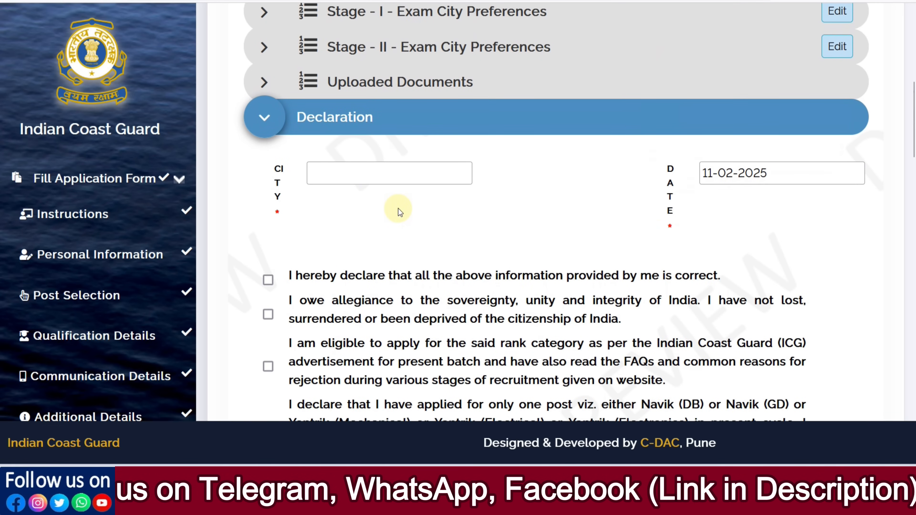
{"action": "key", "text": "ctrl+minus"}
{"action": "key", "text": "ctrl+minus"}
{"action": "key", "text": "ctrl+minus"}
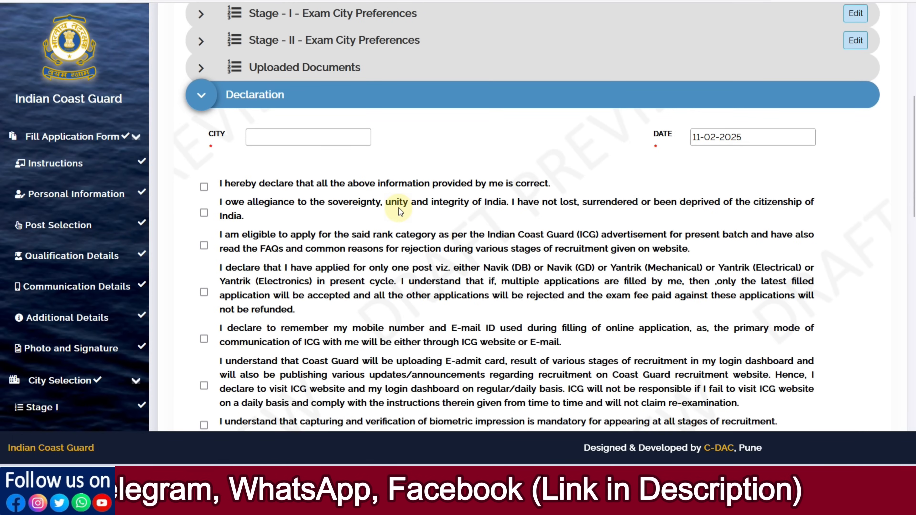
{"action": "left_click", "coordinate": [303, 139]}
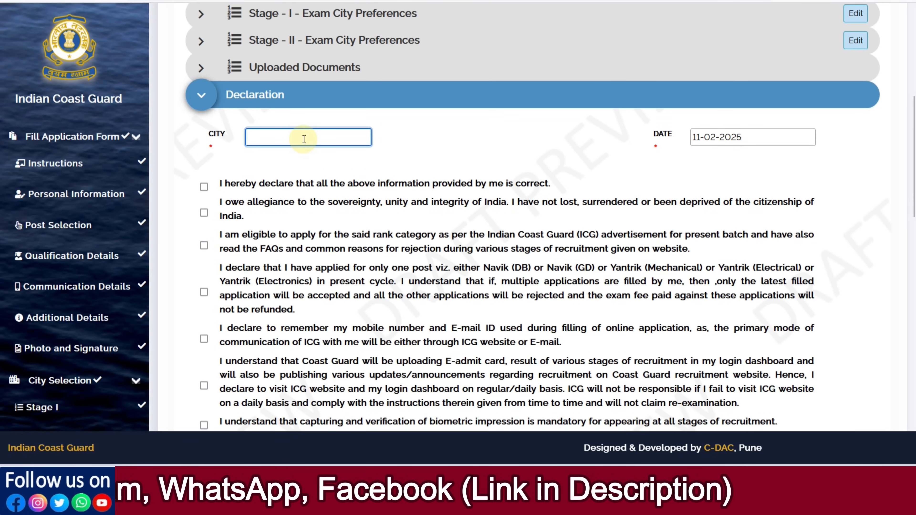
{"action": "type", "text": "ALWAR"}
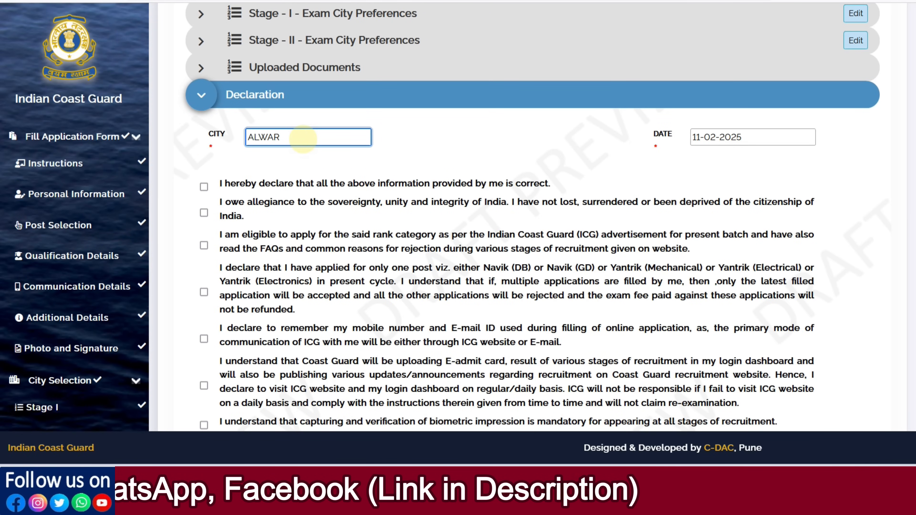
- Accept the first five declaration statements, from correctness of the information to remembering the mobile number and E-mail ID
{"action": "scroll", "coordinate": [274, 152], "scroll_direction": "down", "scroll_amount": 2}
{"action": "left_click", "coordinate": [204, 125]}
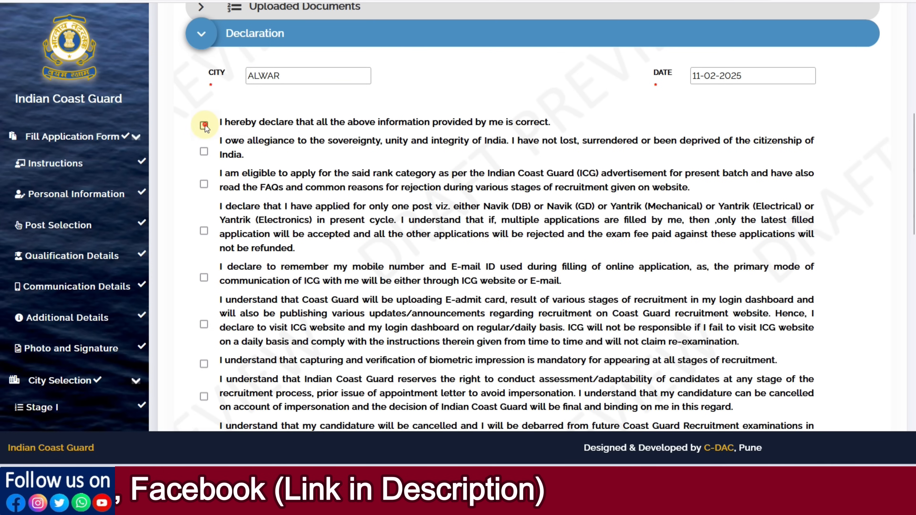
{"action": "left_click", "coordinate": [205, 151]}
{"action": "left_click", "coordinate": [204, 183]}
{"action": "left_click", "coordinate": [204, 233]}
{"action": "left_click", "coordinate": [205, 278]}
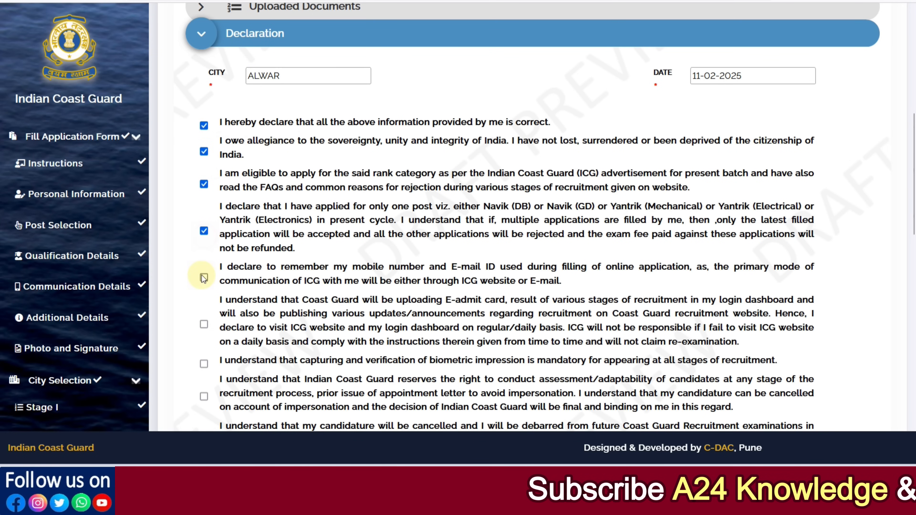
- Accept the remaining declaration statements, from the E-admit card notice through the risk undertaking to the multiple applications clause
{"action": "scroll", "coordinate": [206, 265], "scroll_direction": "down", "scroll_amount": 2}
{"action": "left_click", "coordinate": [204, 303]}
{"action": "scroll", "coordinate": [209, 289], "scroll_direction": "down", "scroll_amount": 4}
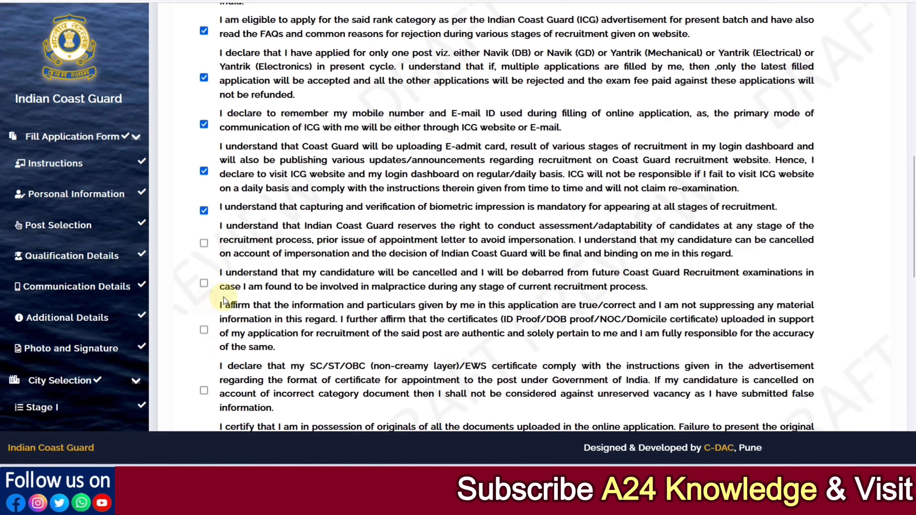
{"action": "left_click", "coordinate": [204, 253]}
{"action": "left_click", "coordinate": [205, 299]}
{"action": "scroll", "coordinate": [205, 288], "scroll_direction": "down", "scroll_amount": 4}
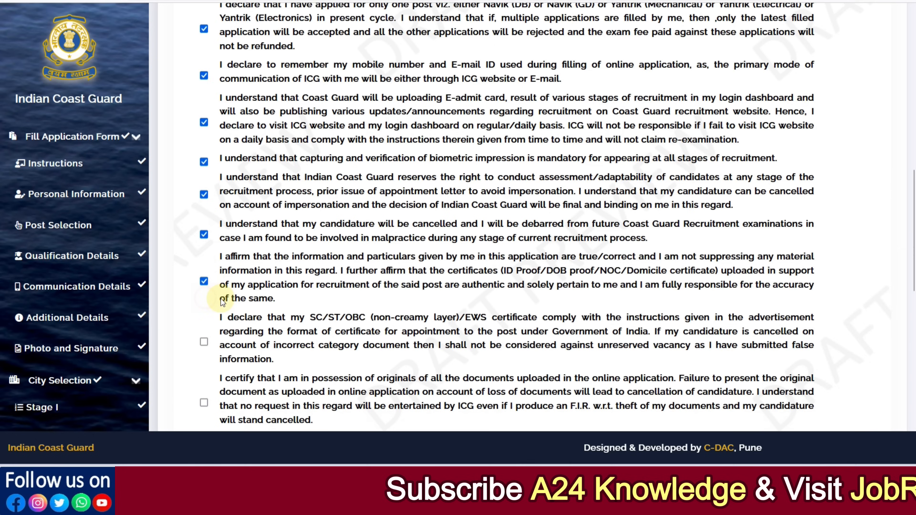
{"action": "left_click", "coordinate": [204, 298]}
{"action": "scroll", "coordinate": [213, 288], "scroll_direction": "down", "scroll_amount": 4}
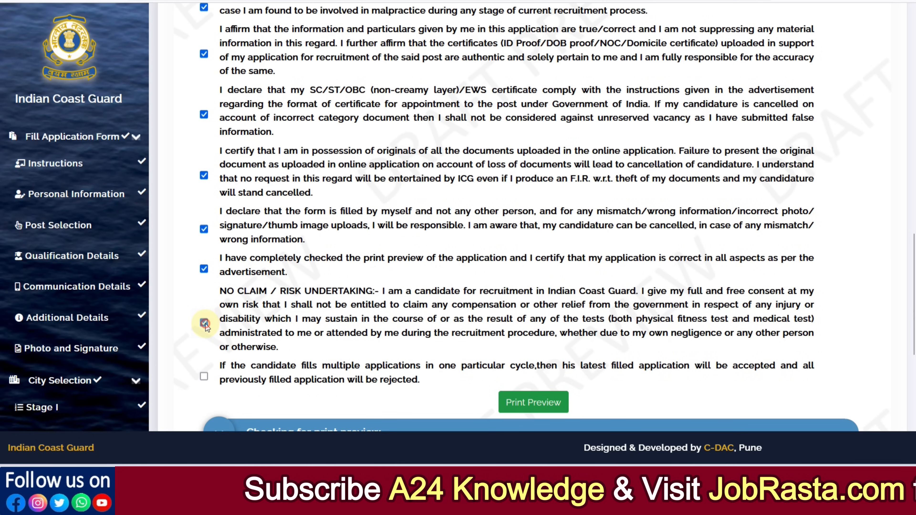
{"action": "scroll", "coordinate": [429, 323], "scroll_direction": "down", "scroll_amount": 4}
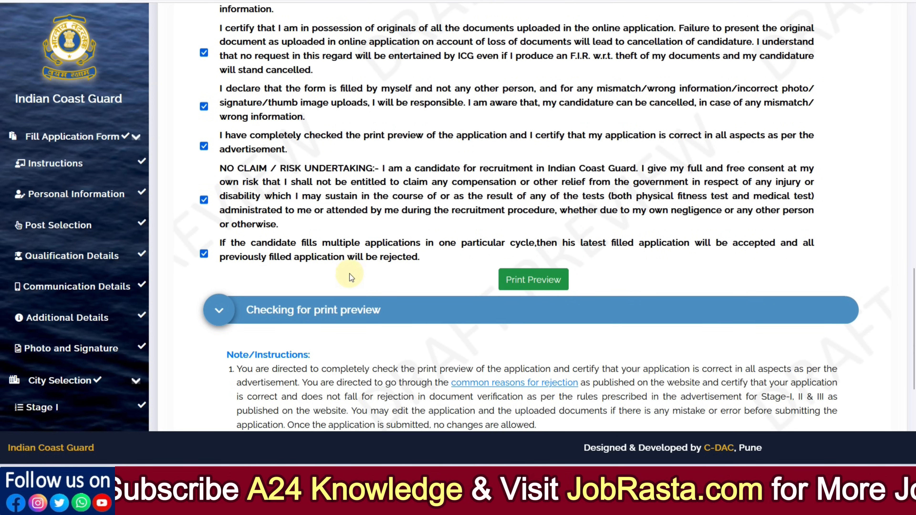
- Answer the print preview questions: preview seen Yes, want to edit No, edit option utilized No, submit finally Yes, and save the answers
{"action": "scroll", "coordinate": [350, 273], "scroll_direction": "down", "scroll_amount": 8}
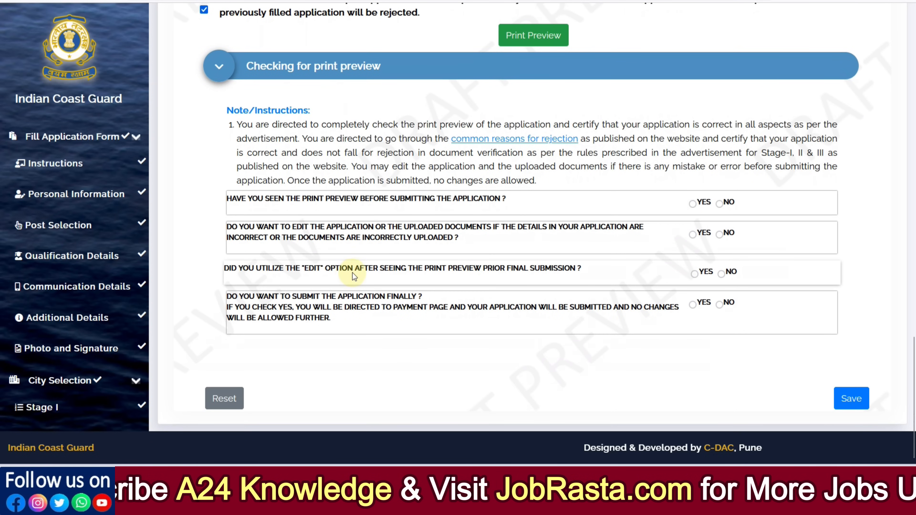
{"action": "scroll", "coordinate": [352, 273], "scroll_direction": "up", "scroll_amount": 1}
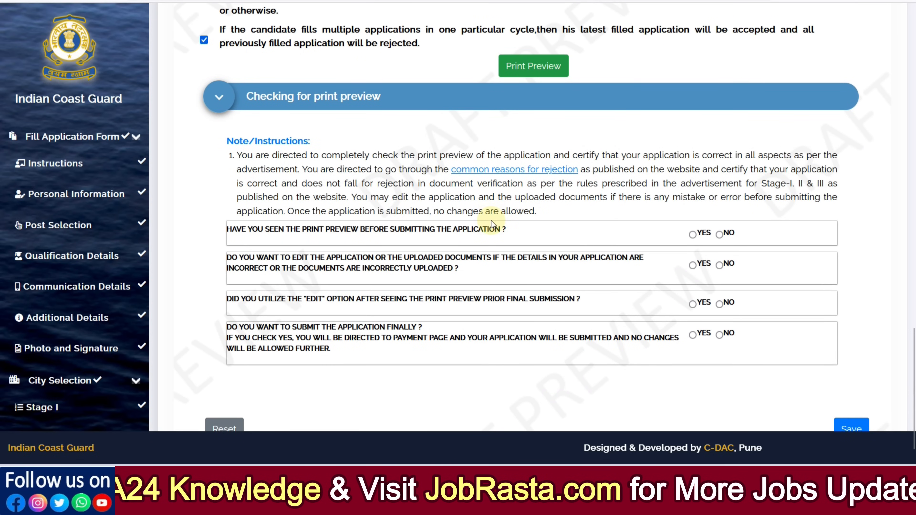
{"action": "key", "text": "ctrl+plus"}
{"action": "scroll", "coordinate": [504, 220], "scroll_direction": "down", "scroll_amount": 4}
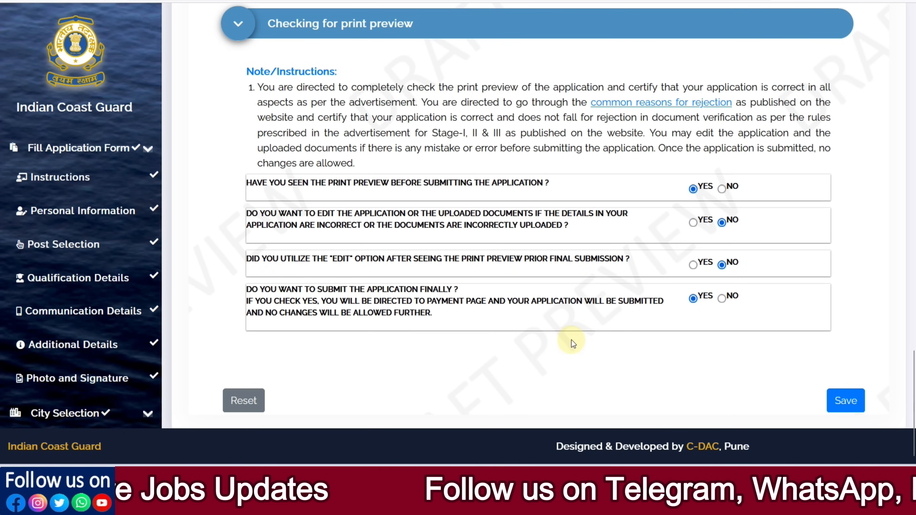
{"action": "scroll", "coordinate": [572, 340], "scroll_direction": "down", "scroll_amount": 1}
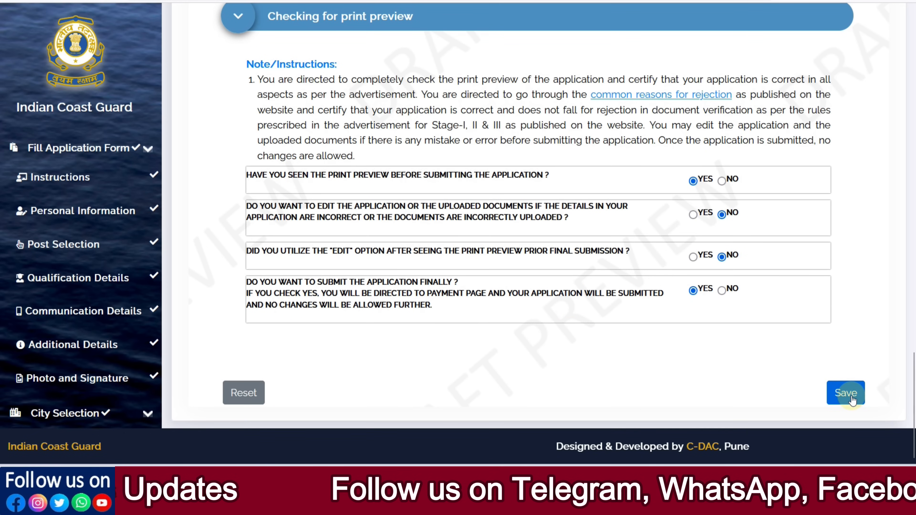
{"action": "left_click", "coordinate": [846, 394]}
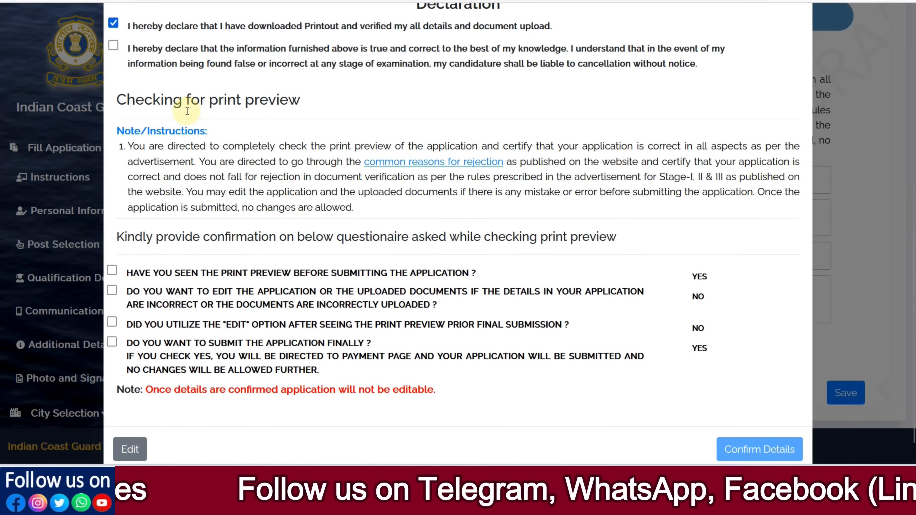
- Accept the declarations and all four print preview questionnaire answers in the confirmation dialog, and confirm the details
{"action": "scroll", "coordinate": [173, 97], "scroll_direction": "down", "scroll_amount": 1}
{"action": "left_click", "coordinate": [113, 21]}
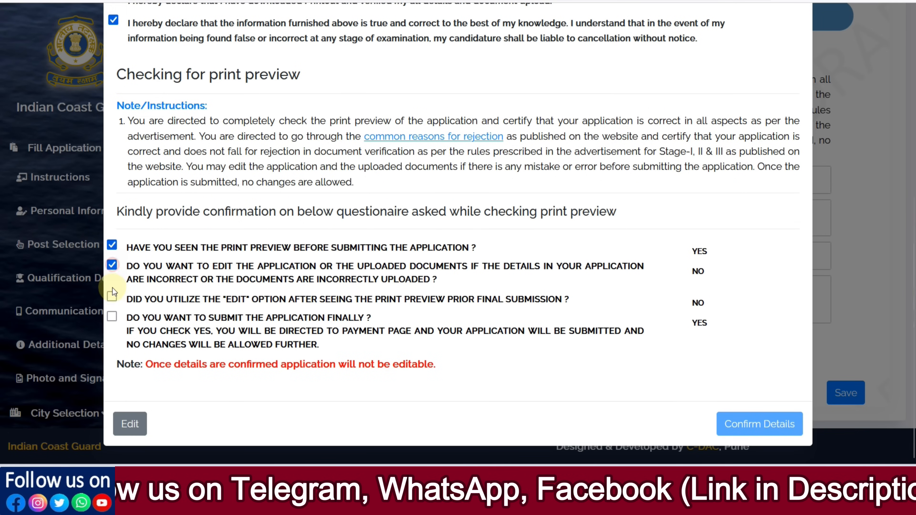
{"action": "left_click", "coordinate": [112, 317]}
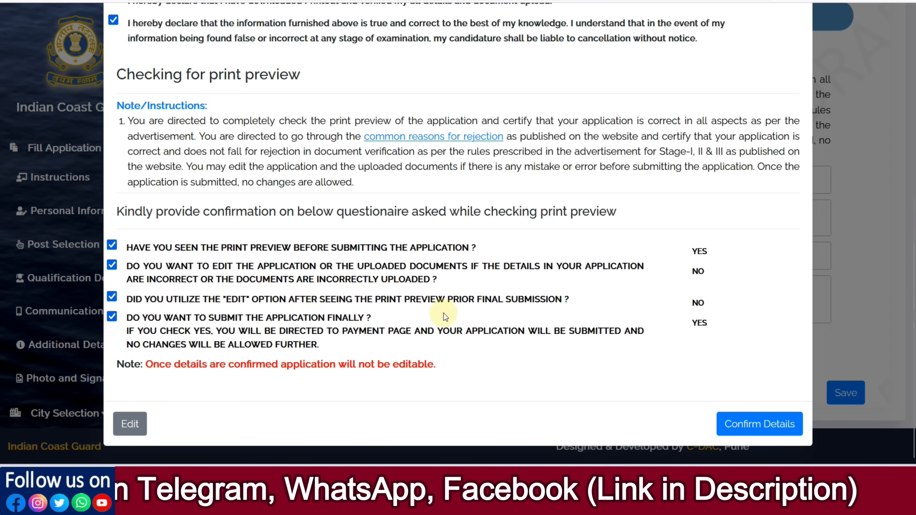
{"action": "left_click", "coordinate": [756, 426]}
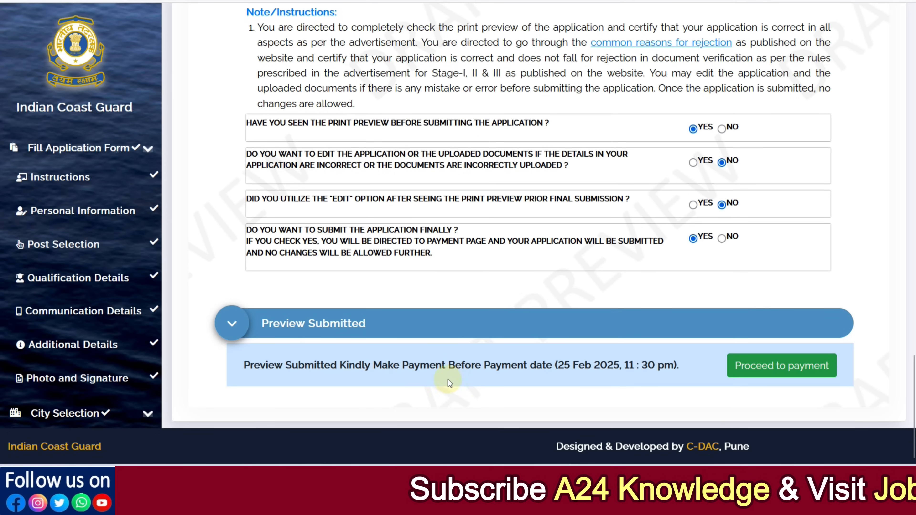
- Proceed to payment of the application fee and start paying through Payment Gateway 1
{"action": "left_click", "coordinate": [781, 366]}
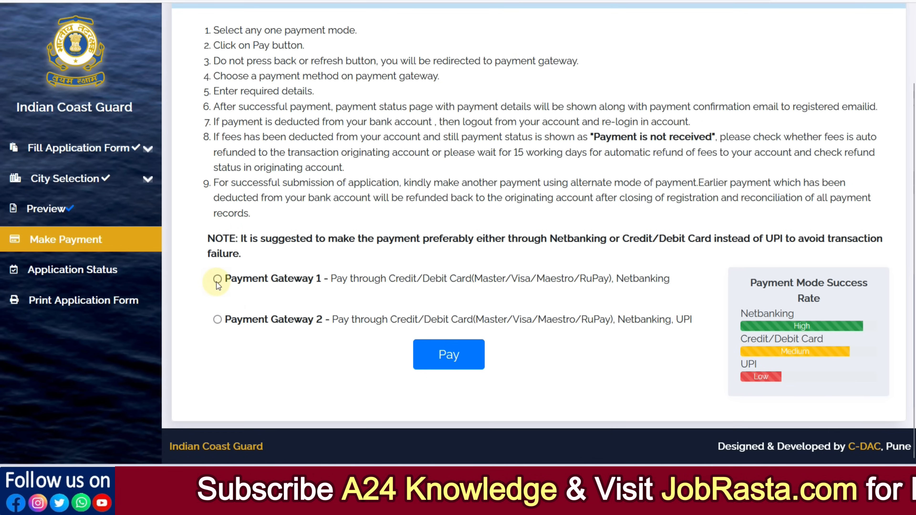
{"action": "left_click", "coordinate": [448, 352]}
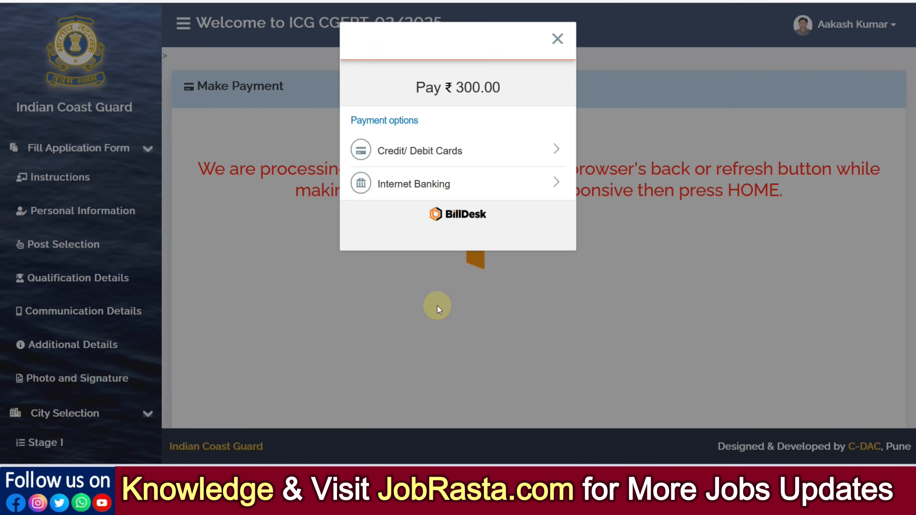
- View the Credit/Debit Cards payment form, return to the payment options and view the Internet Banking form
{"action": "left_click", "coordinate": [434, 153]}
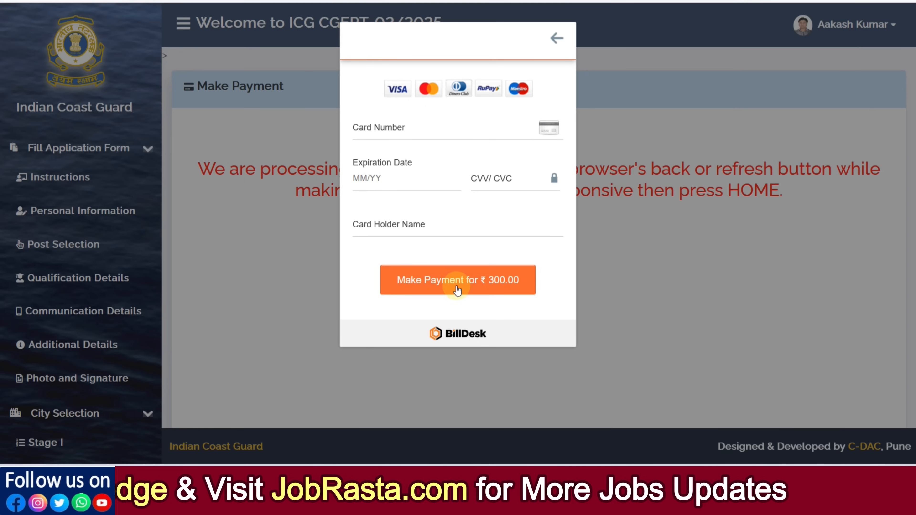
{"action": "left_click", "coordinate": [555, 37]}
{"action": "left_click", "coordinate": [463, 177]}
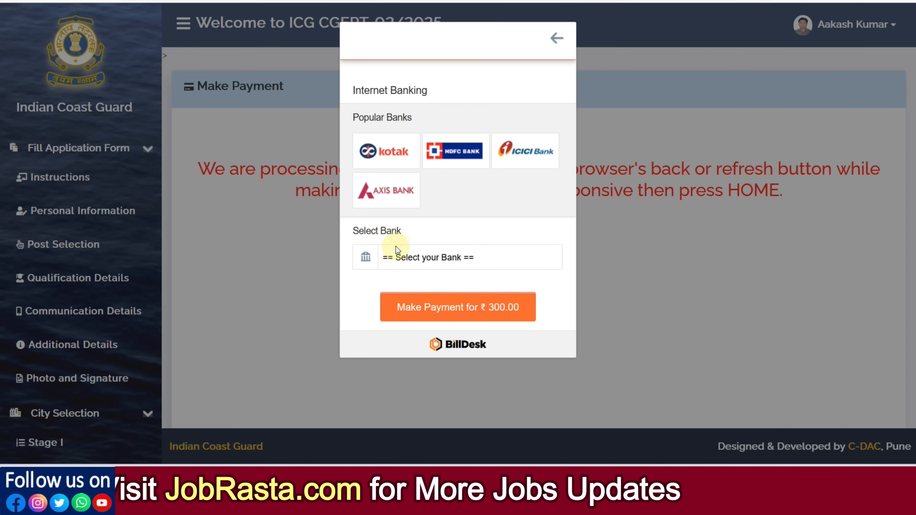